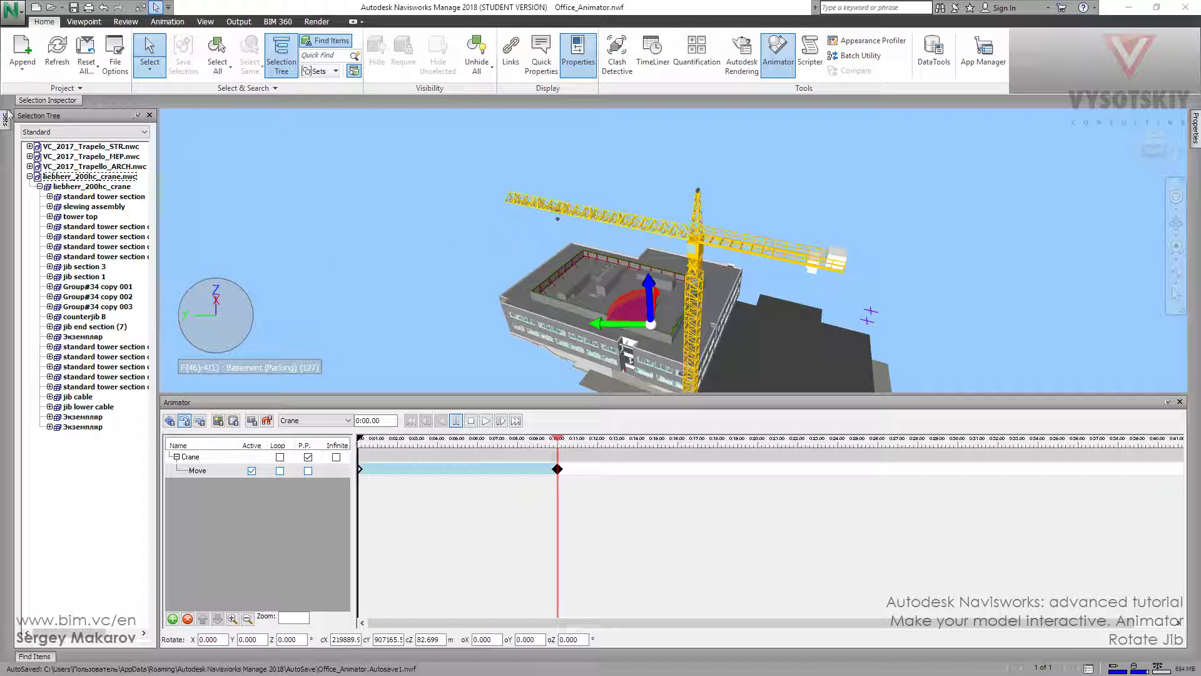
# Step: Add an animation set to the Crane scene from the Jib selection set and name it Rotate
pyautogui.moveTo(7, 116)
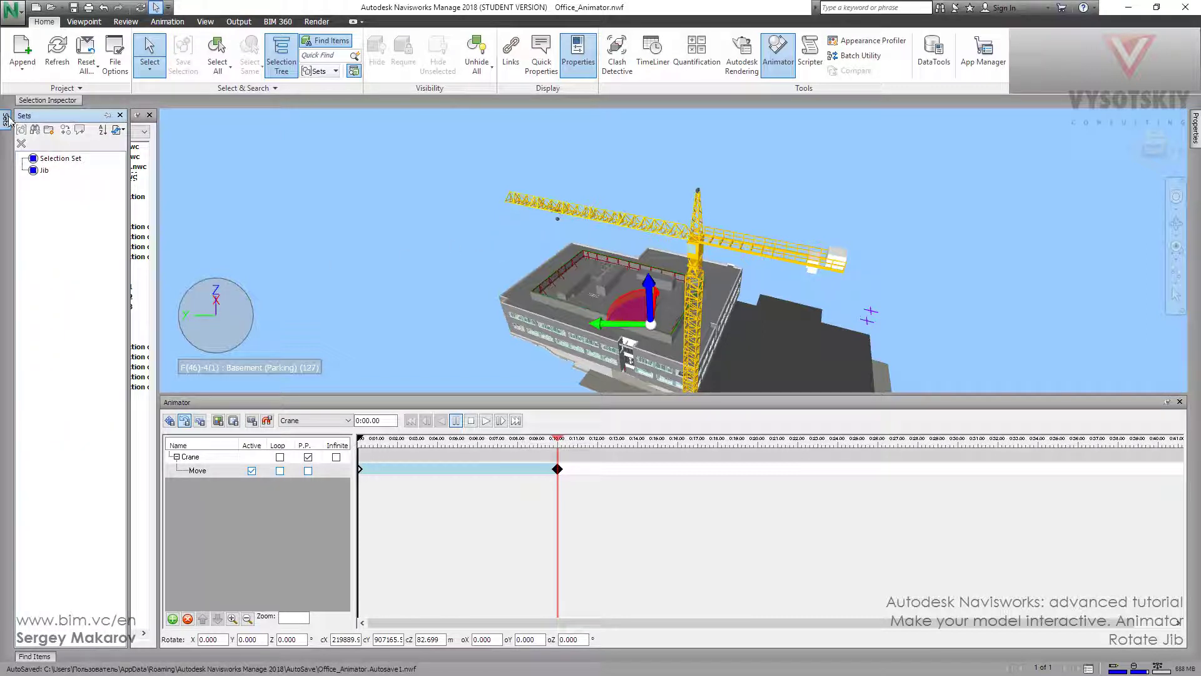
pyautogui.click(39, 170)
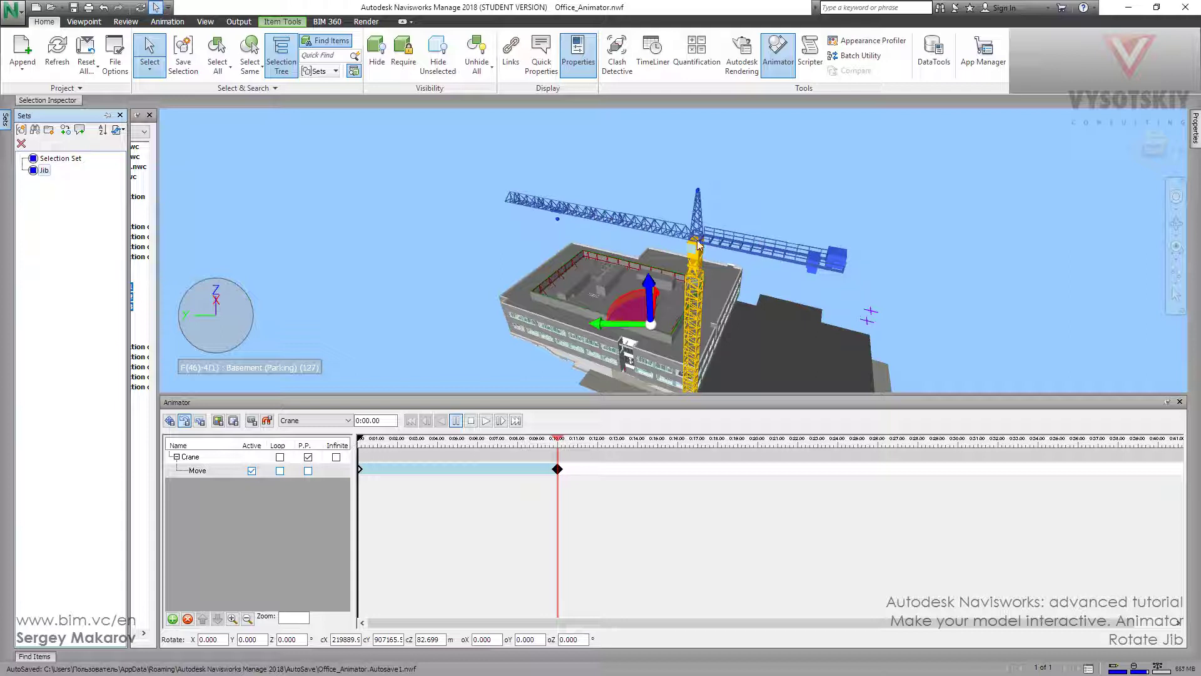
pyautogui.rightClick(191, 460)
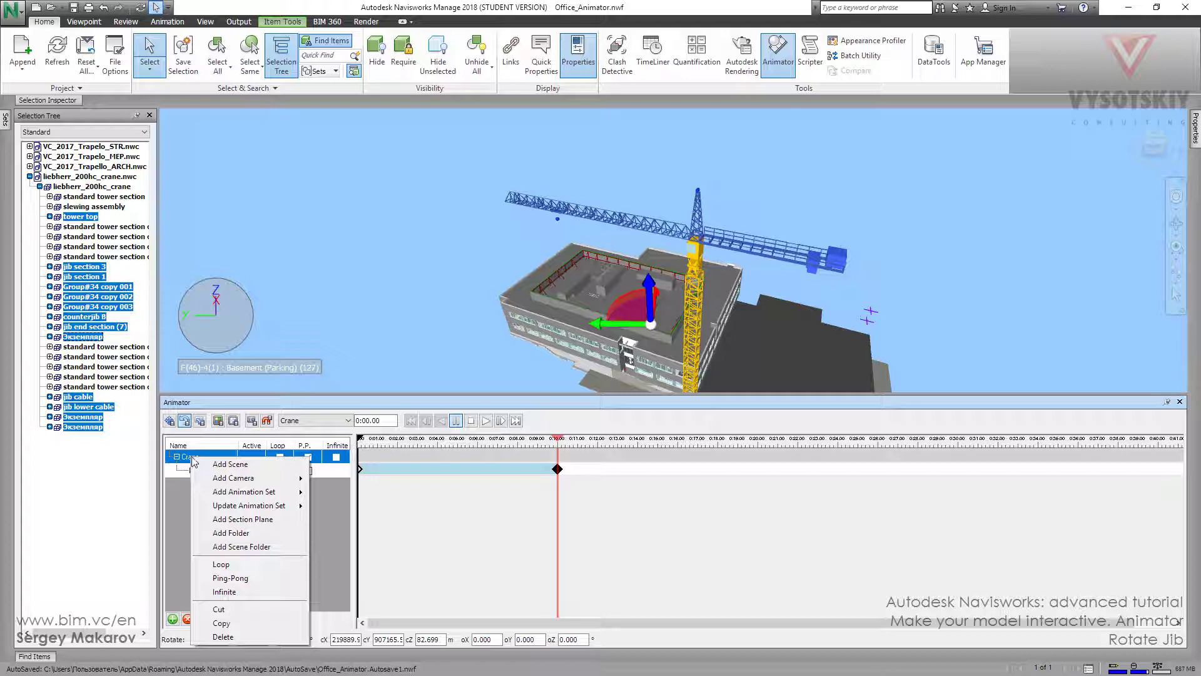
pyautogui.moveTo(238, 492)
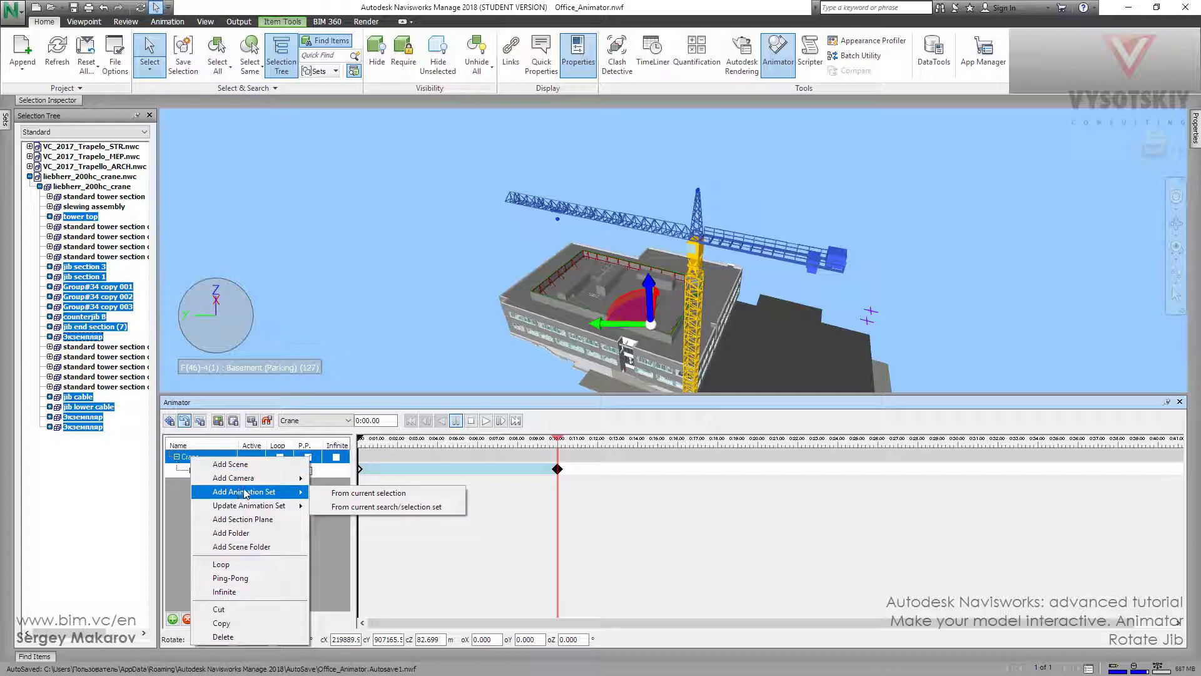
pyautogui.click(354, 508)
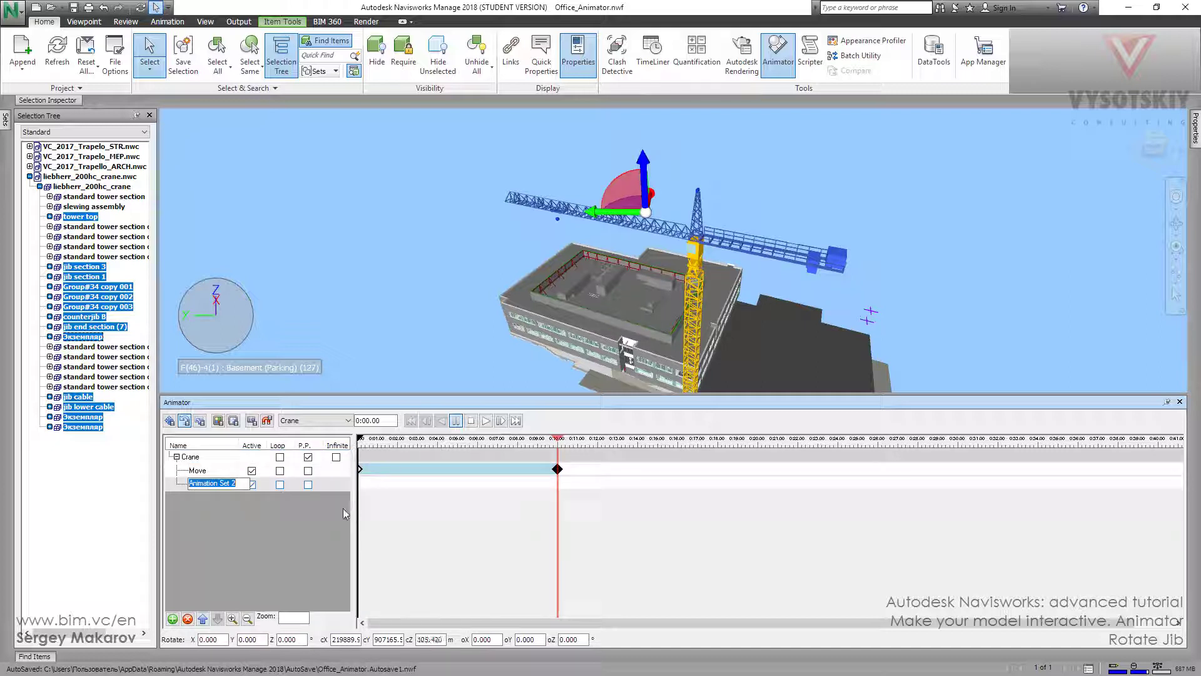
pyautogui.write('R')
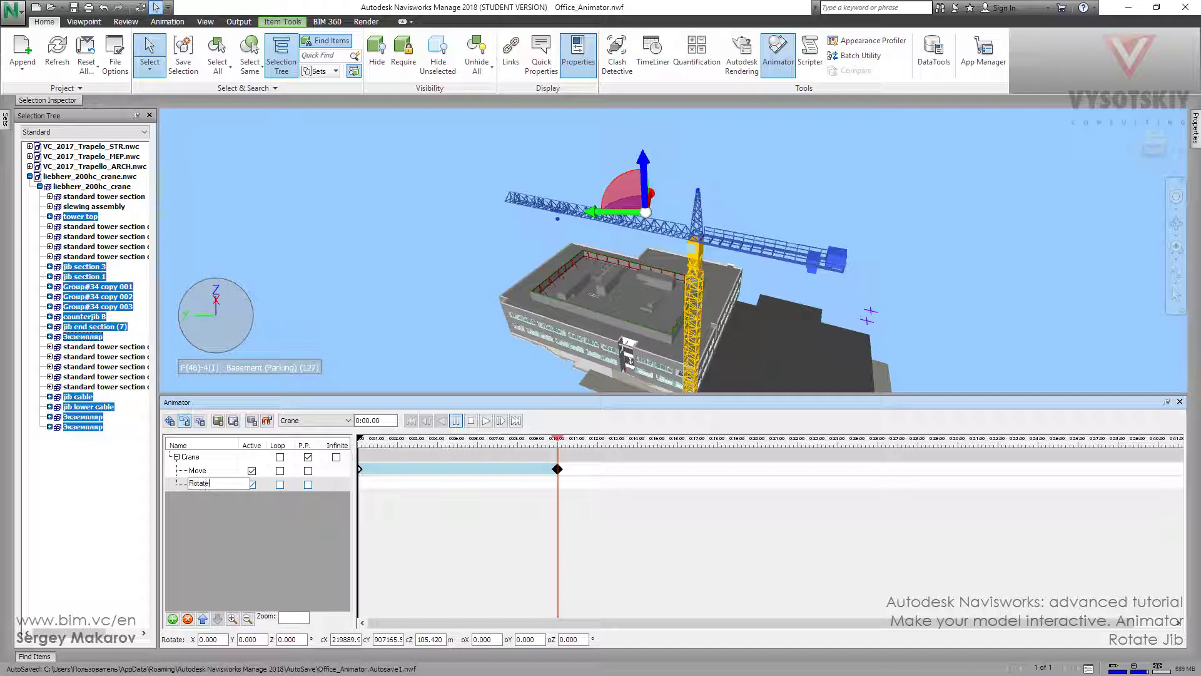
pyautogui.write('otate')
pyautogui.press('Return')
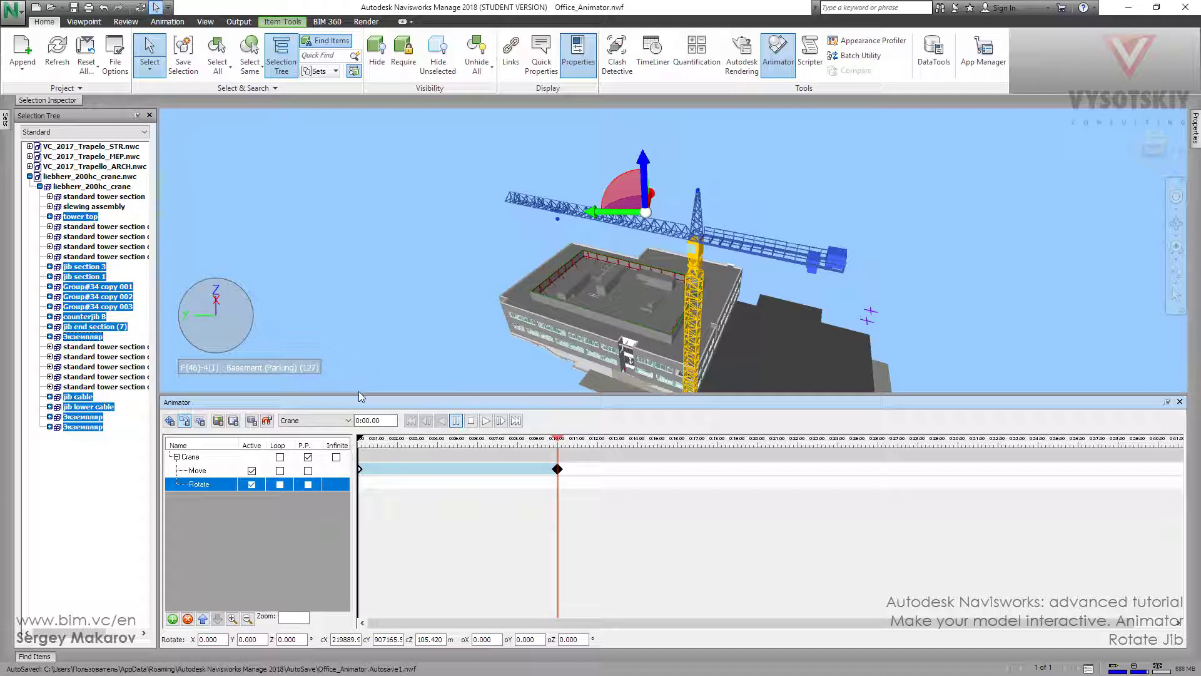
# Step: Capture the Rotate set's starting keyframe at 0:00.00 and move only the rotation centre onto the crane's tower top
pyautogui.click(253, 422)
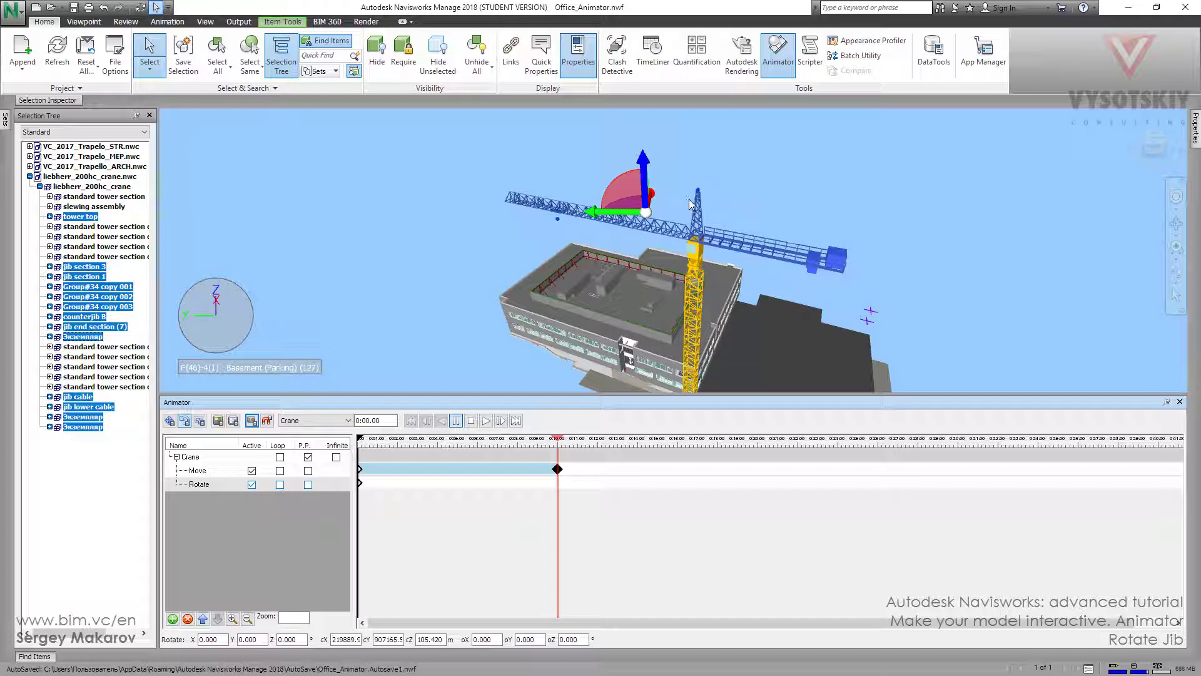
pyautogui.moveTo(695, 202)
pyautogui.keyDown('shift'); pyautogui.mouseDown(button='middle')
pyautogui.moveTo(707, 209)
pyautogui.moveTo(688, 218)
pyautogui.mouseUp(button='middle'); pyautogui.keyUp('shift')
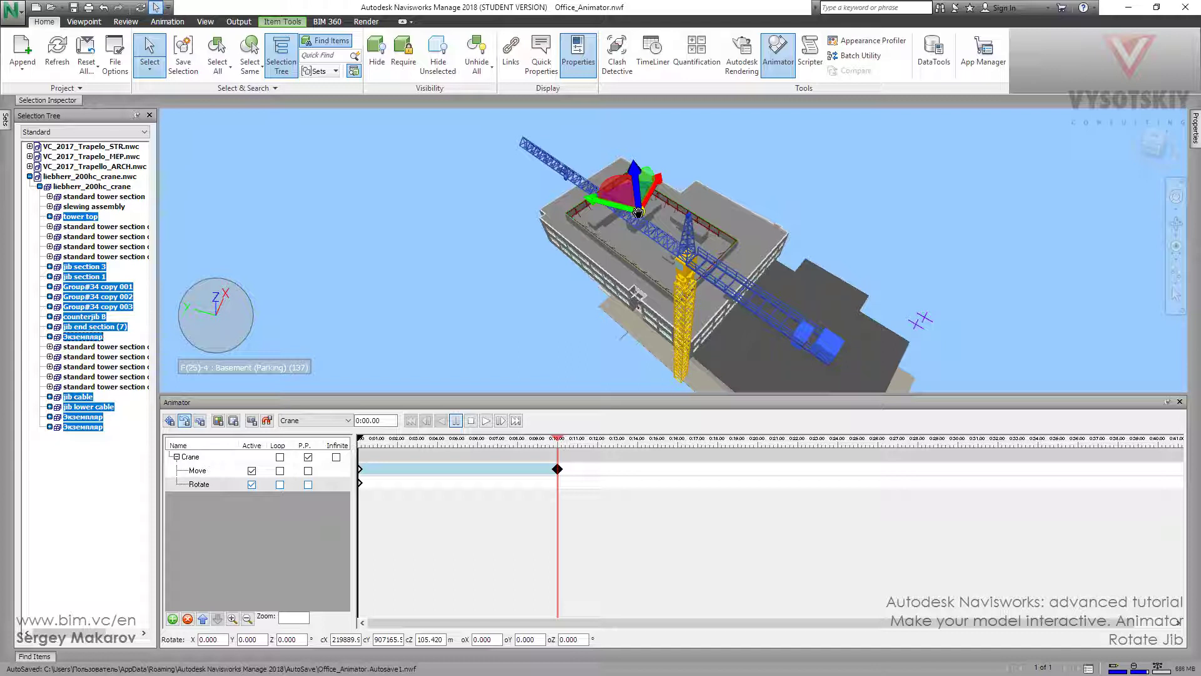
pyautogui.keyDown('ctrl'); pyautogui.moveTo(638, 212); pyautogui.dragTo(688, 216); pyautogui.keyUp('ctrl')
pyautogui.scroll(6, 694, 233)
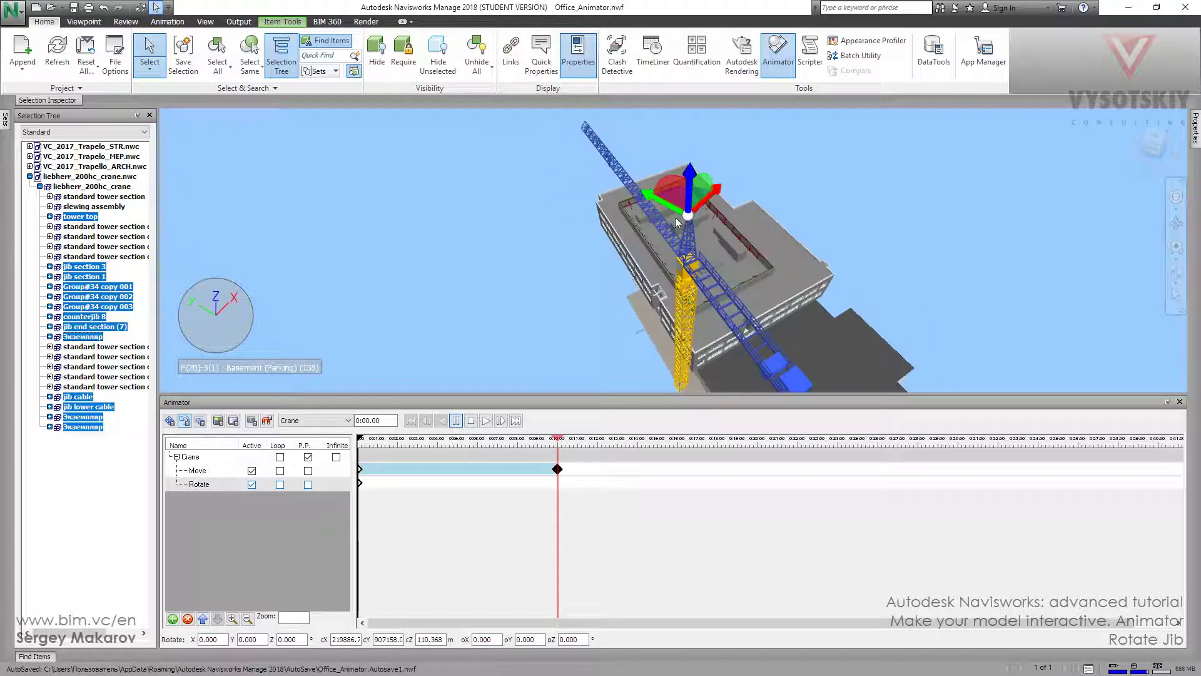
# Step: Refine the rotation centre's position on the middle of the tower top and recapture the keyframe at 0:00.00
pyautogui.scroll(-2, 622, 202)
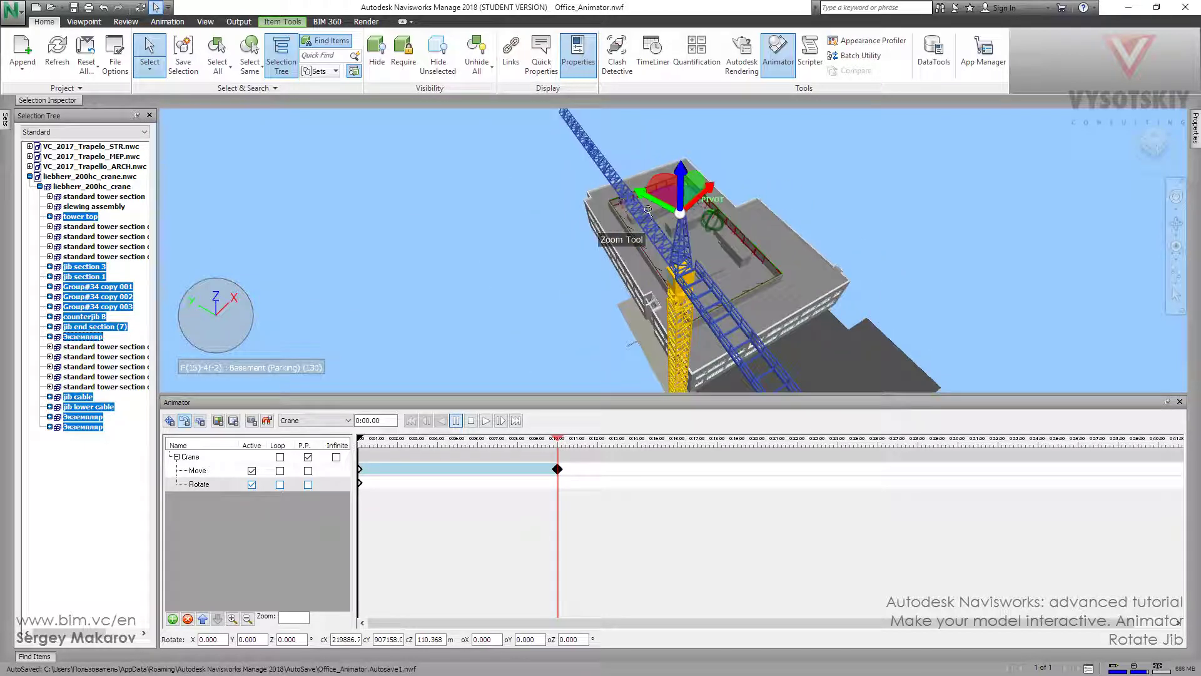
pyautogui.scroll(4, 622, 202)
pyautogui.scroll(-1, 622, 206)
pyautogui.scroll(-5, 518, 222)
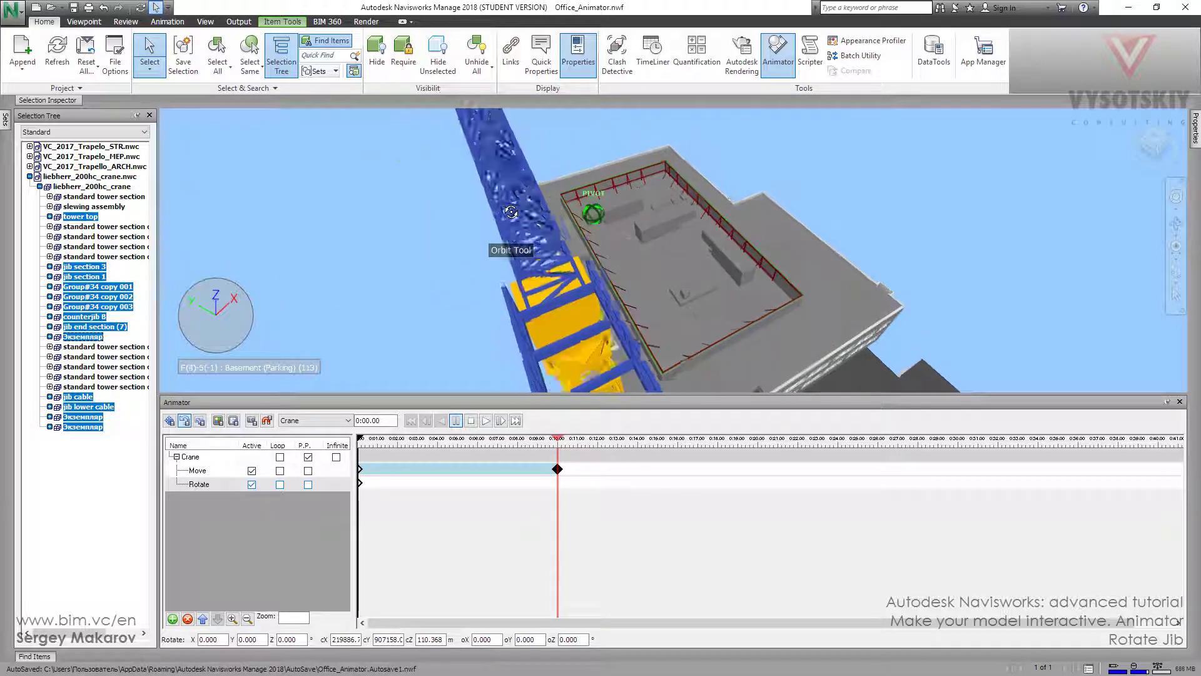
pyautogui.scroll(5, 529, 238)
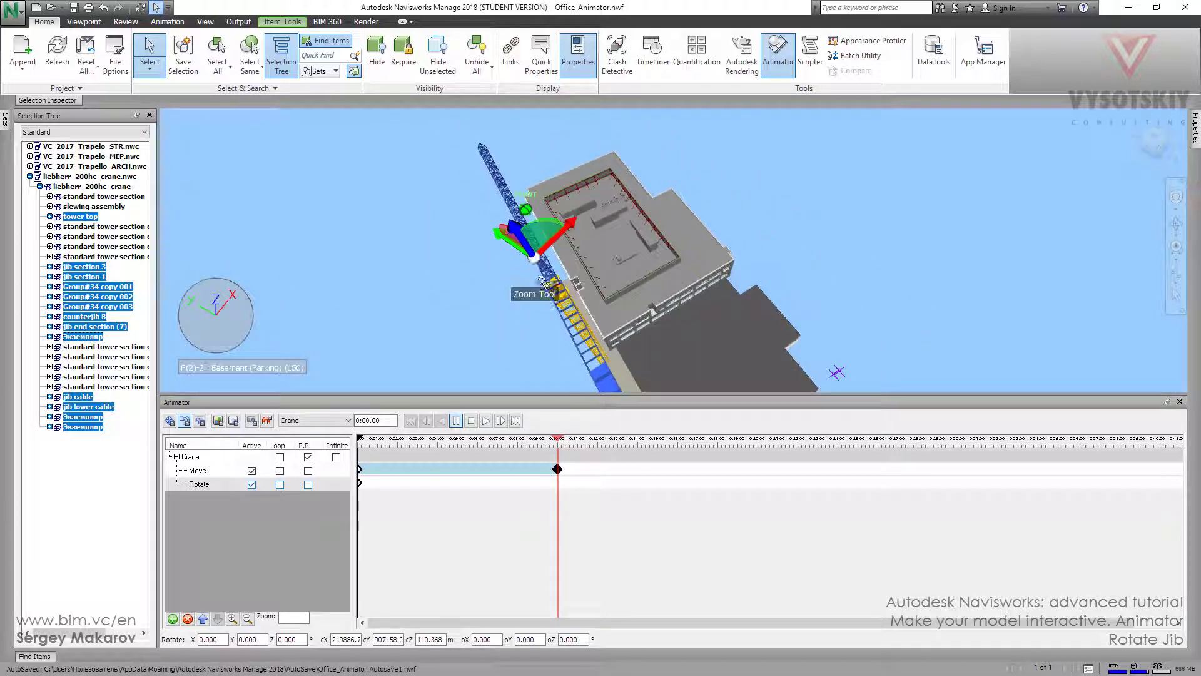
pyautogui.keyDown('shift'); pyautogui.moveTo(528, 257); pyautogui.dragTo(526, 212, button='middle'); pyautogui.keyUp('shift')
pyautogui.scroll(1, 523, 208)
pyautogui.scroll(5, 523, 208)
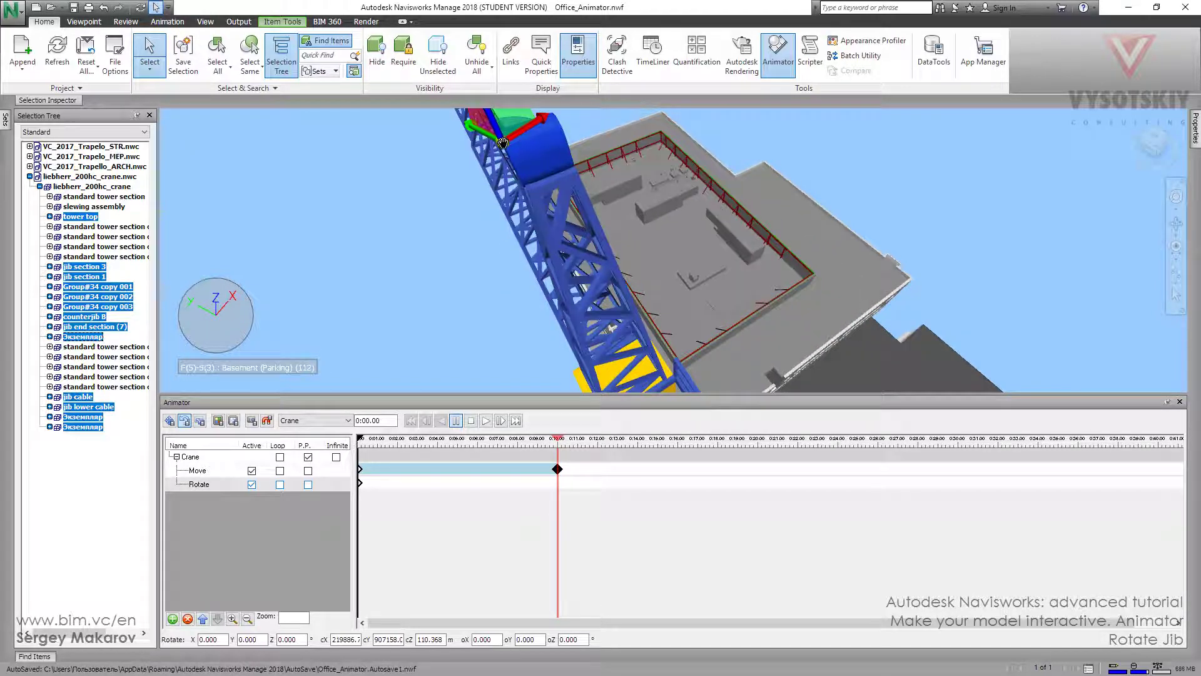
pyautogui.moveTo(504, 151); pyautogui.dragTo(531, 133)
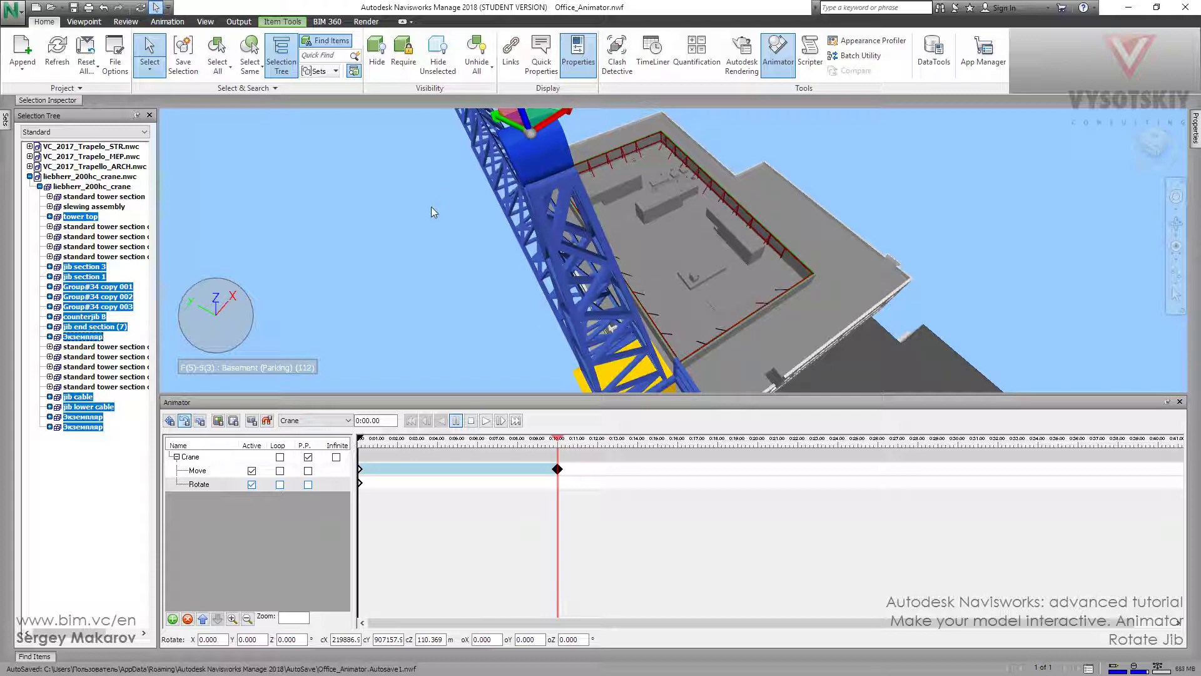
pyautogui.click(252, 420)
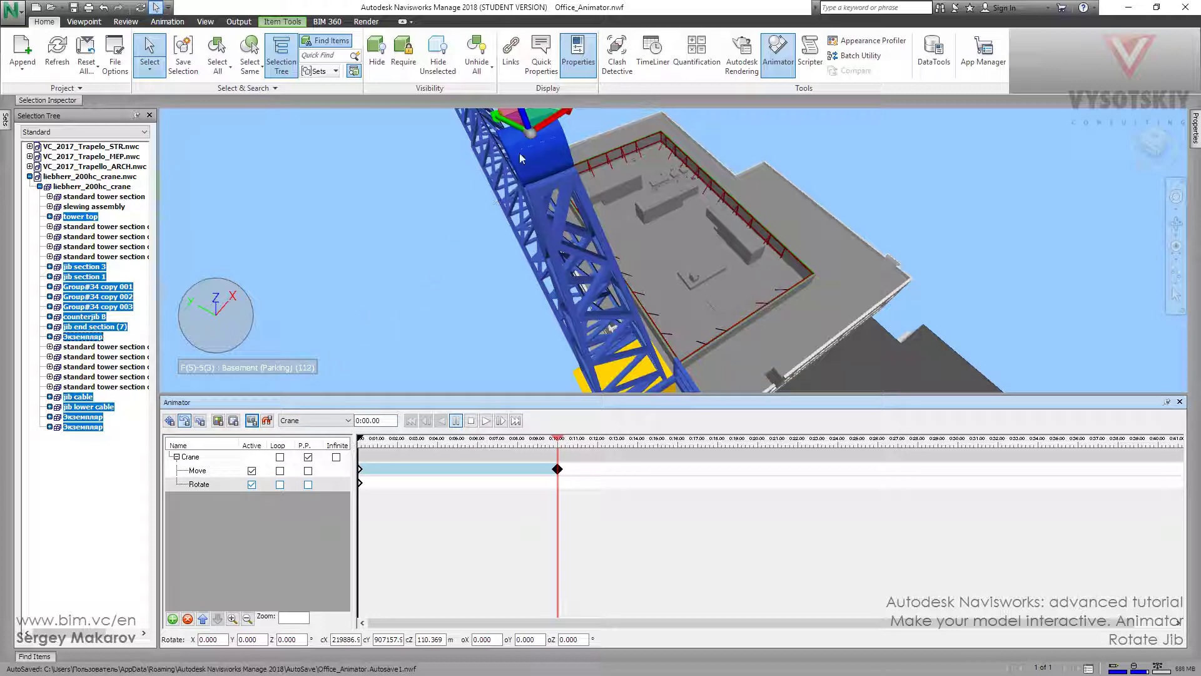
# Step: Set the animation time to 5 seconds and move the rotation centre back onto the shifted crane's tower top
pyautogui.scroll(-5, 517, 233)
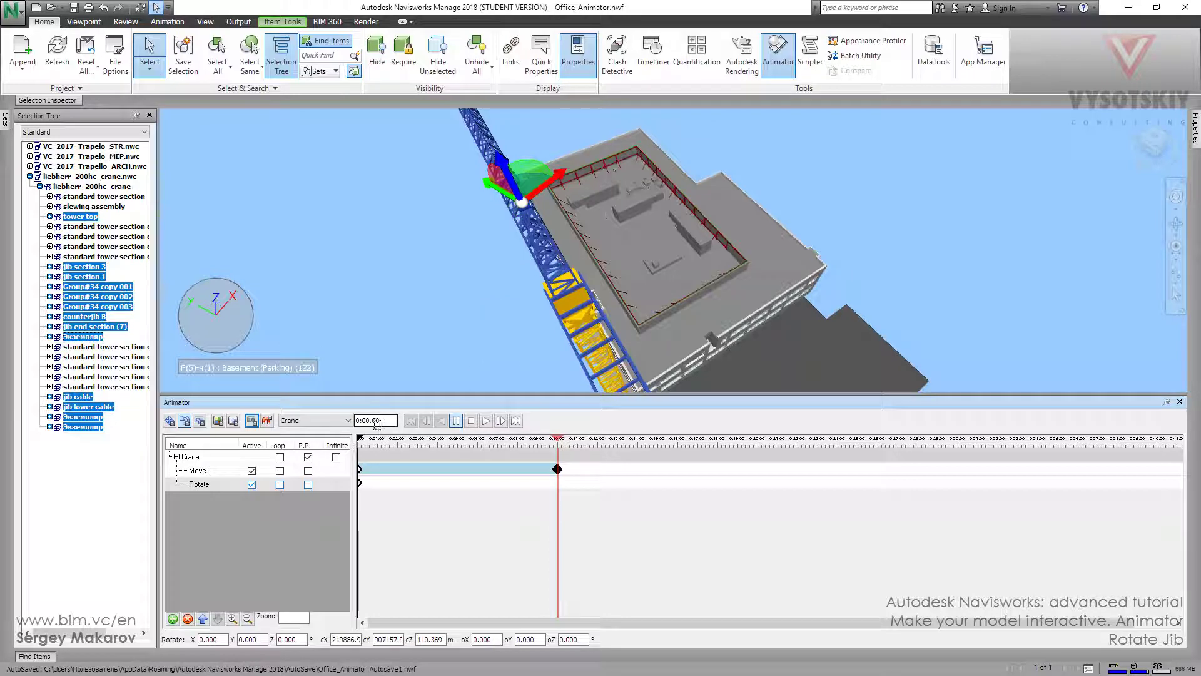
pyautogui.click(366, 420)
pyautogui.write('5')
pyautogui.press('Return')
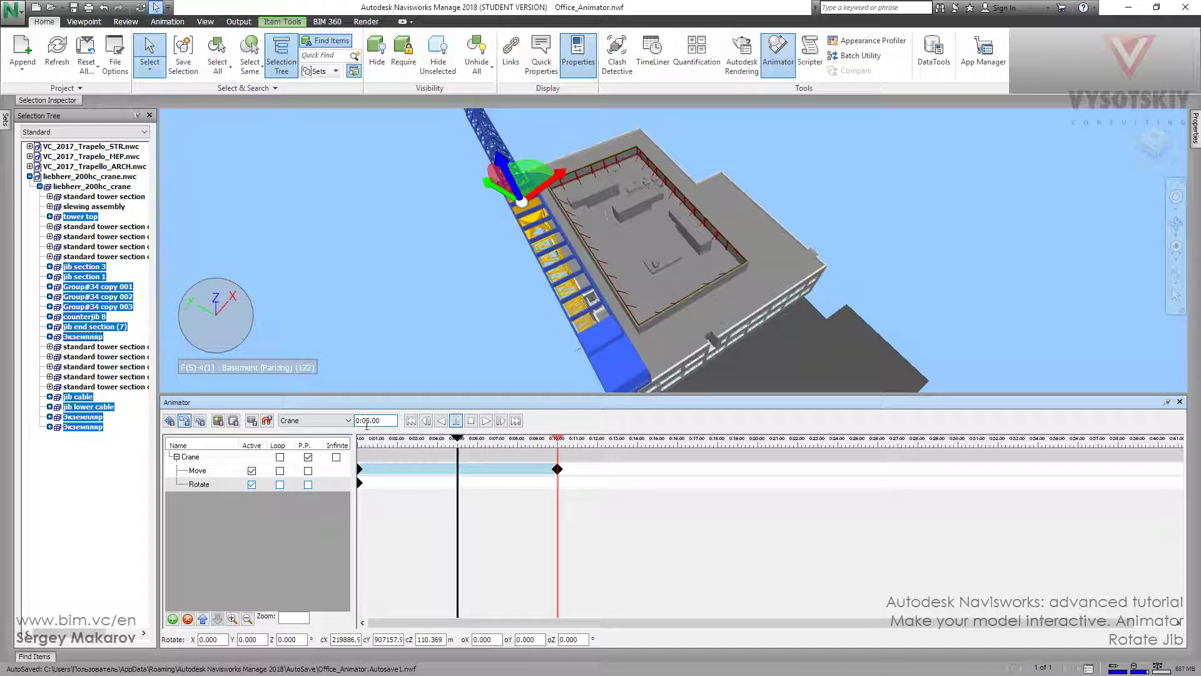
pyautogui.keyDown('shift'); pyautogui.moveTo(446, 368); pyautogui.dragTo(638, 288, button='middle'); pyautogui.keyUp('shift')
pyautogui.scroll(5, 714, 266)
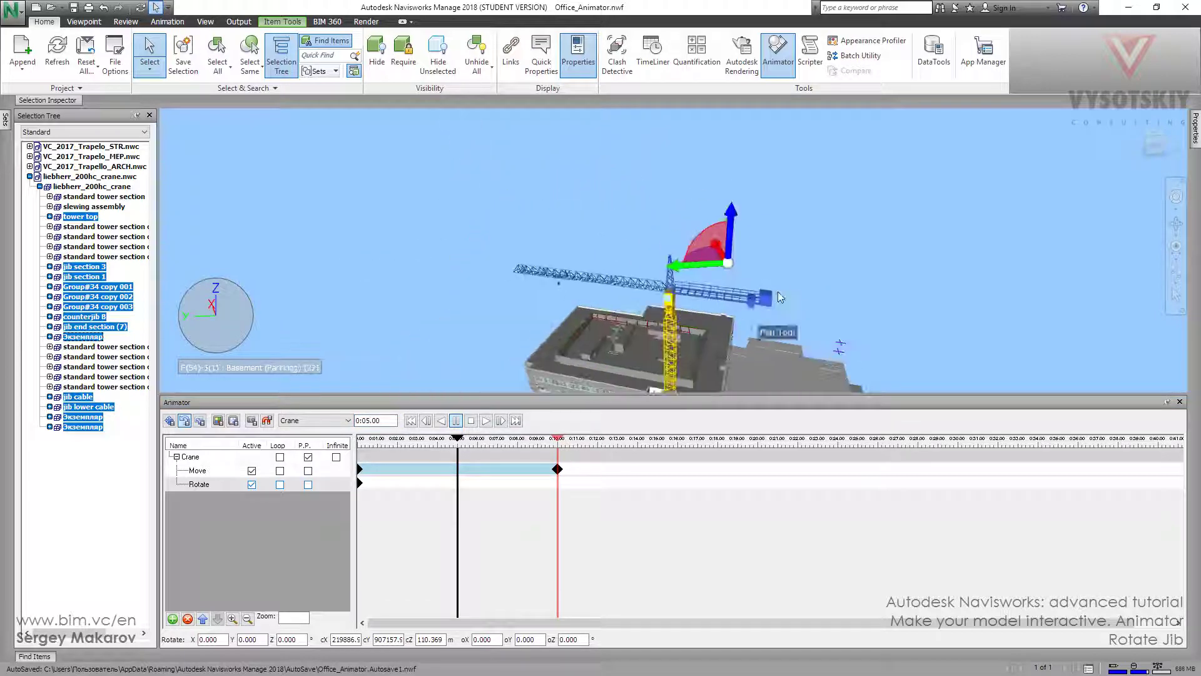
pyautogui.scroll(4, 777, 265)
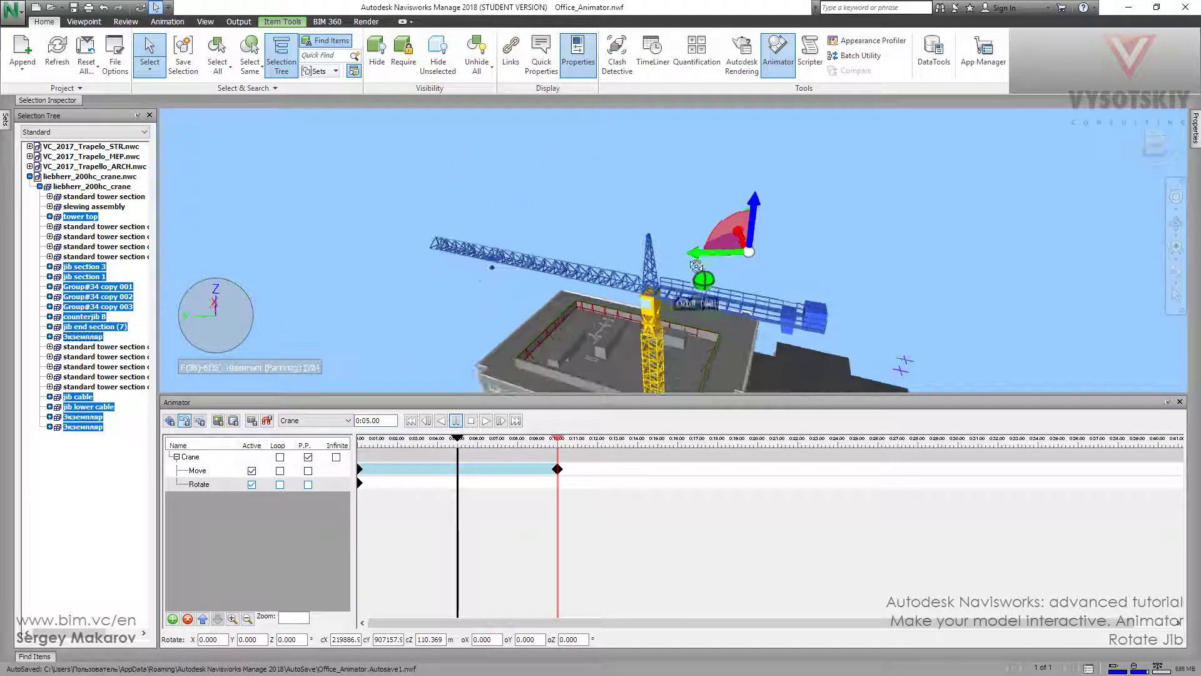
pyautogui.keyDown('shift'); pyautogui.moveTo(777, 265); pyautogui.dragTo(763, 273, button='middle'); pyautogui.keyUp('shift')
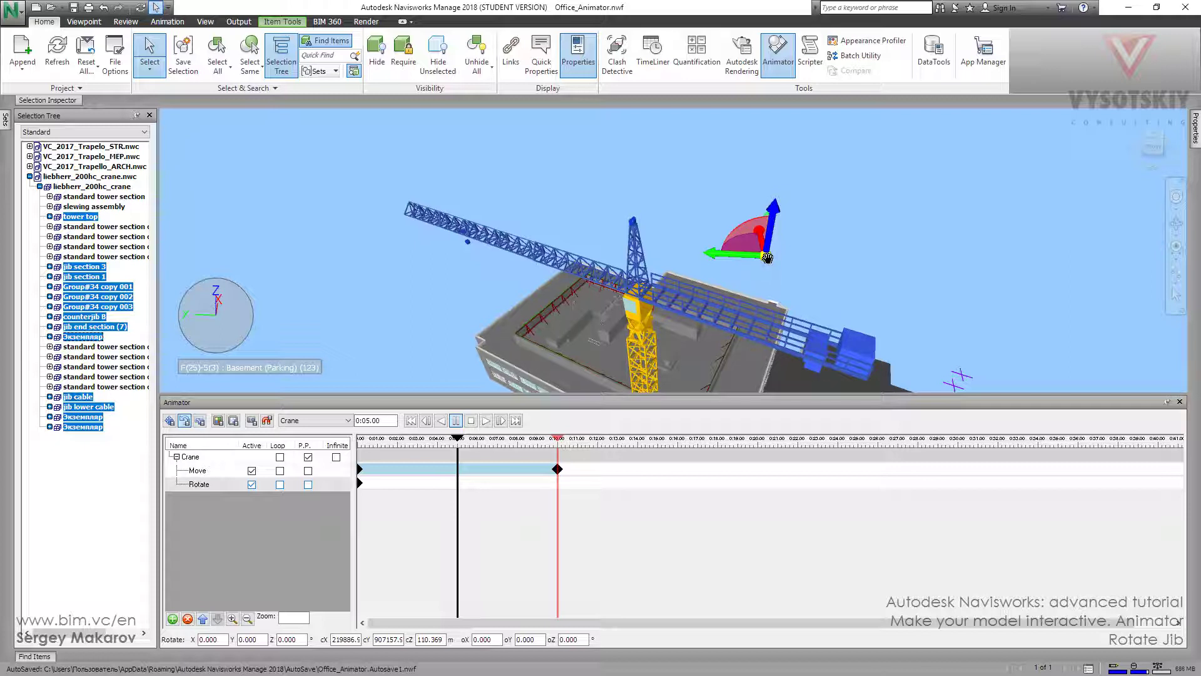
pyautogui.keyDown('ctrl'); pyautogui.moveTo(767, 257); pyautogui.dragTo(633, 216); pyautogui.keyUp('ctrl')
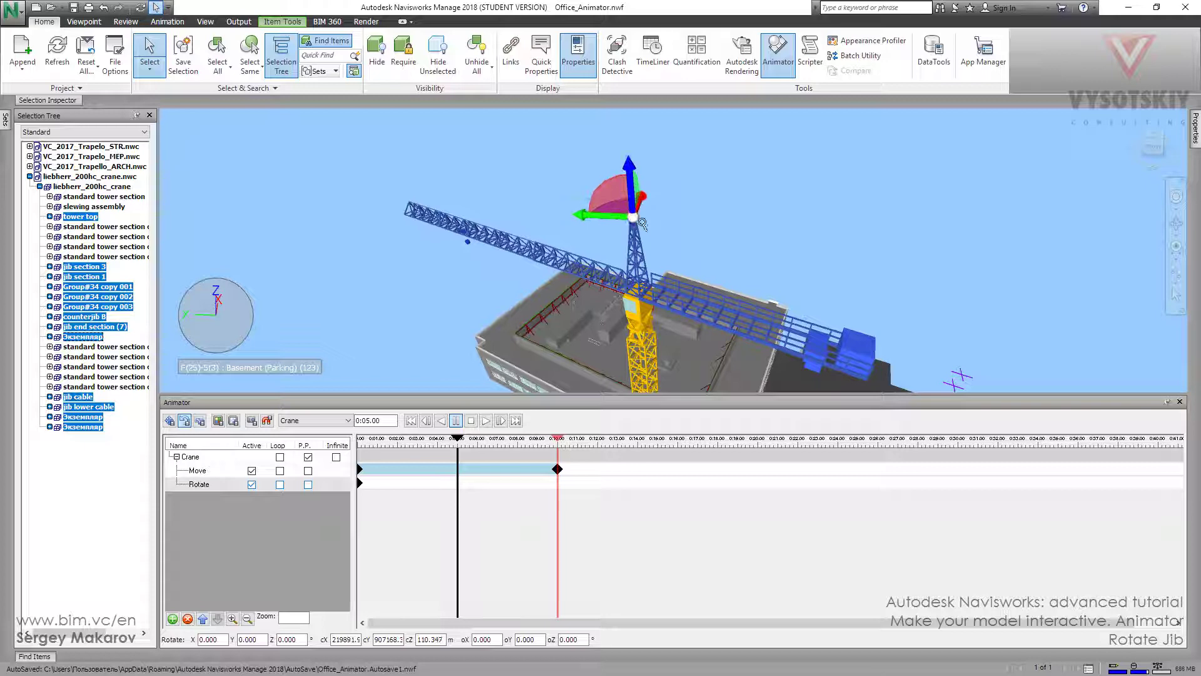
# Step: Fine-tune the rotation centre on the tower top and capture a Rotate keyframe at 0:05.00
pyautogui.scroll(5, 643, 223)
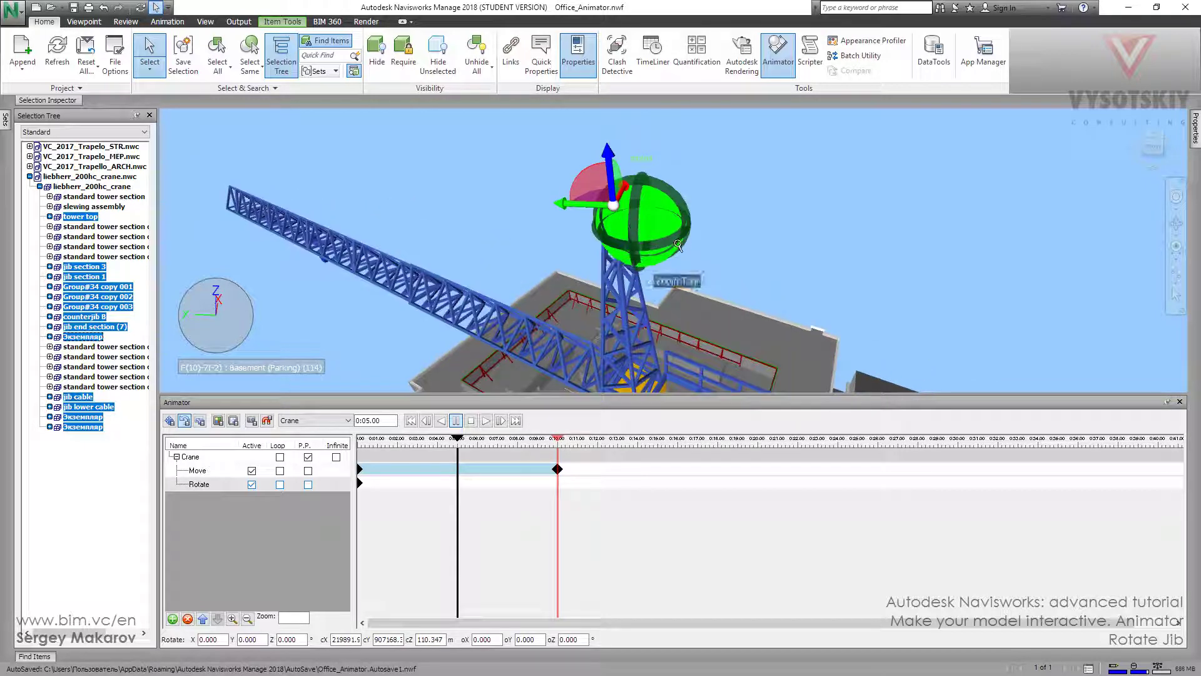
pyautogui.keyDown('shift'); pyautogui.moveTo(679, 245); pyautogui.dragTo(726, 250, button='middle'); pyautogui.keyUp('shift')
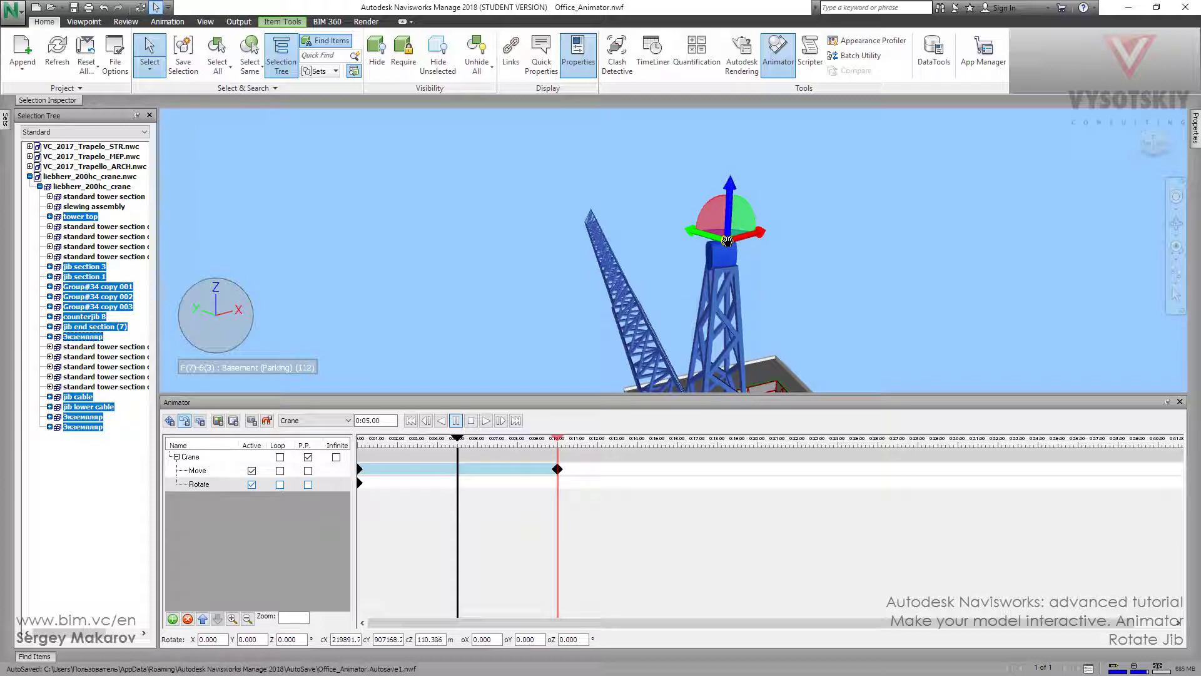
pyautogui.moveTo(727, 242); pyautogui.dragTo(723, 242)
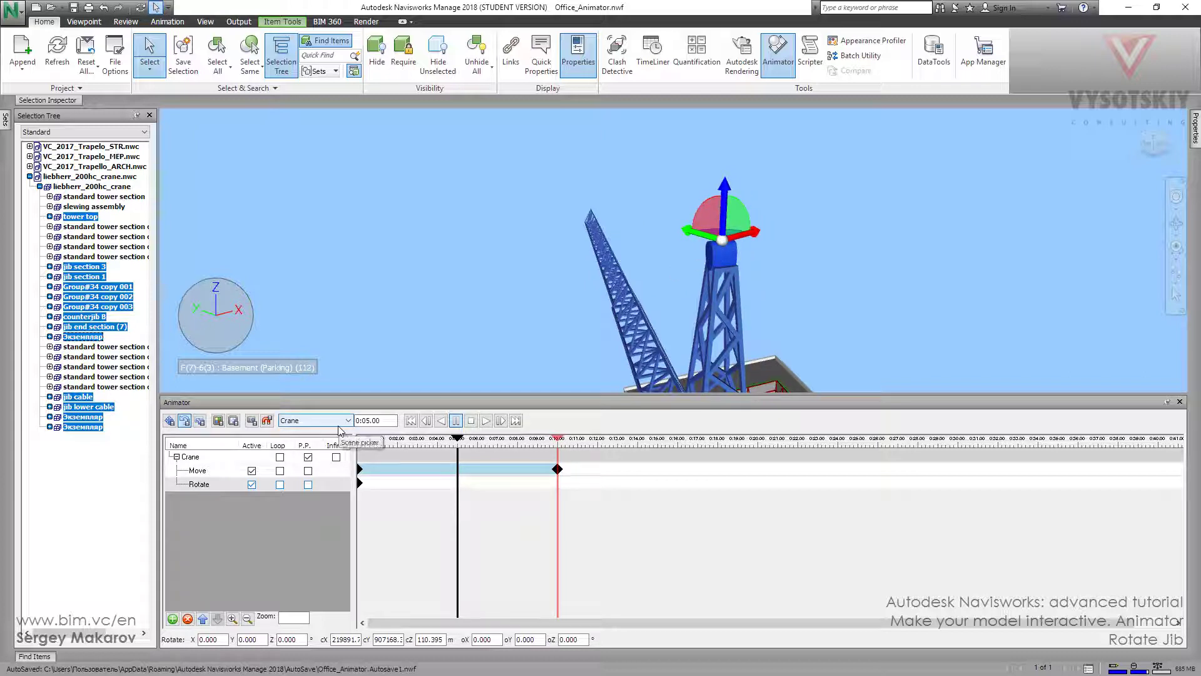
pyautogui.click(252, 421)
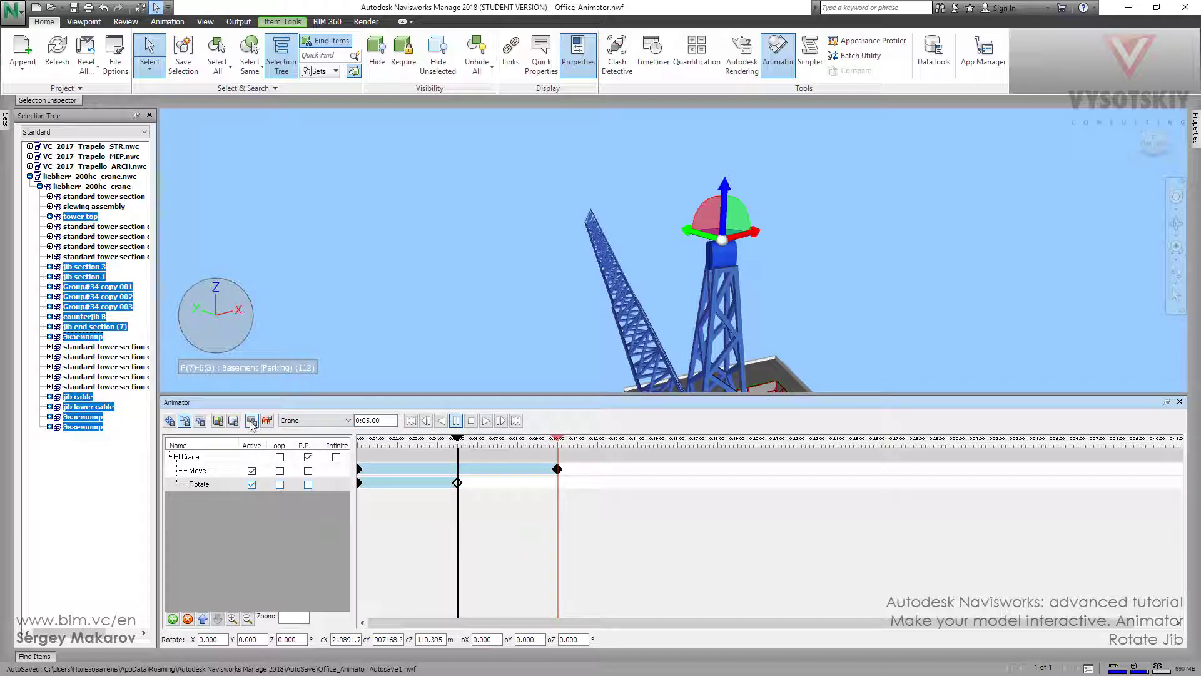
# Step: Rotate the jib 180° about the Z axis and capture the rotation in the 0:05.00 keyframe
pyautogui.keyDown('shift'); pyautogui.moveTo(590, 248); pyautogui.dragTo(600, 282, button='middle'); pyautogui.keyUp('shift')
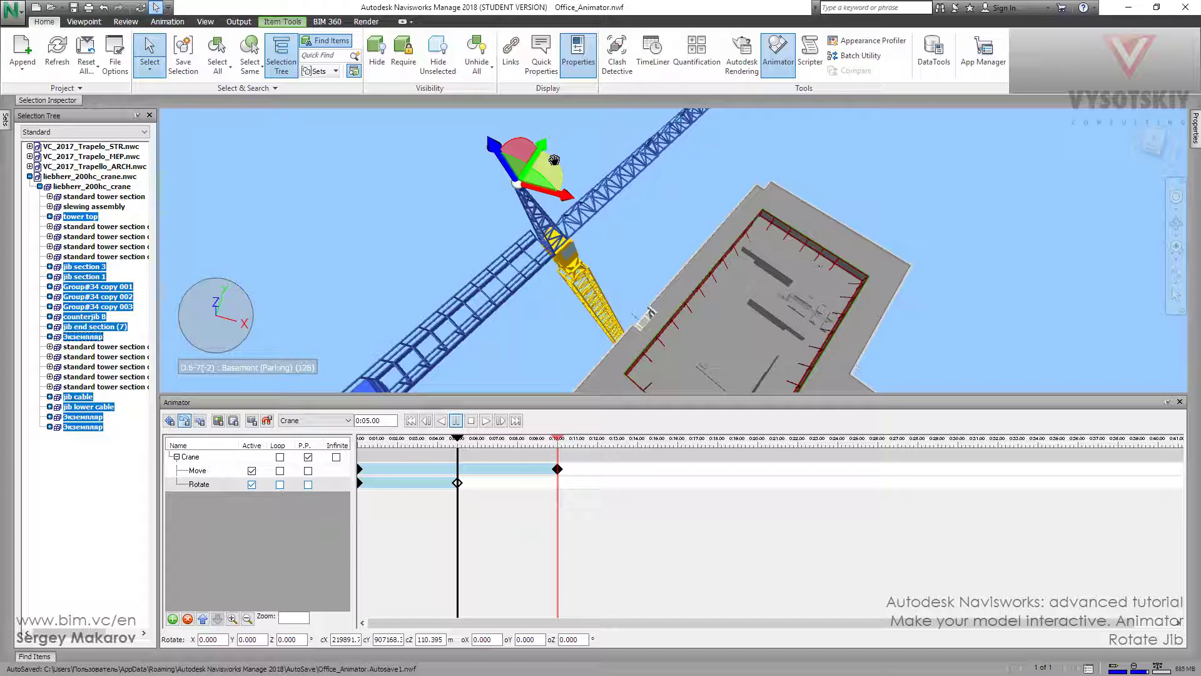
pyautogui.moveTo(553, 160); pyautogui.dragTo(429, 291)
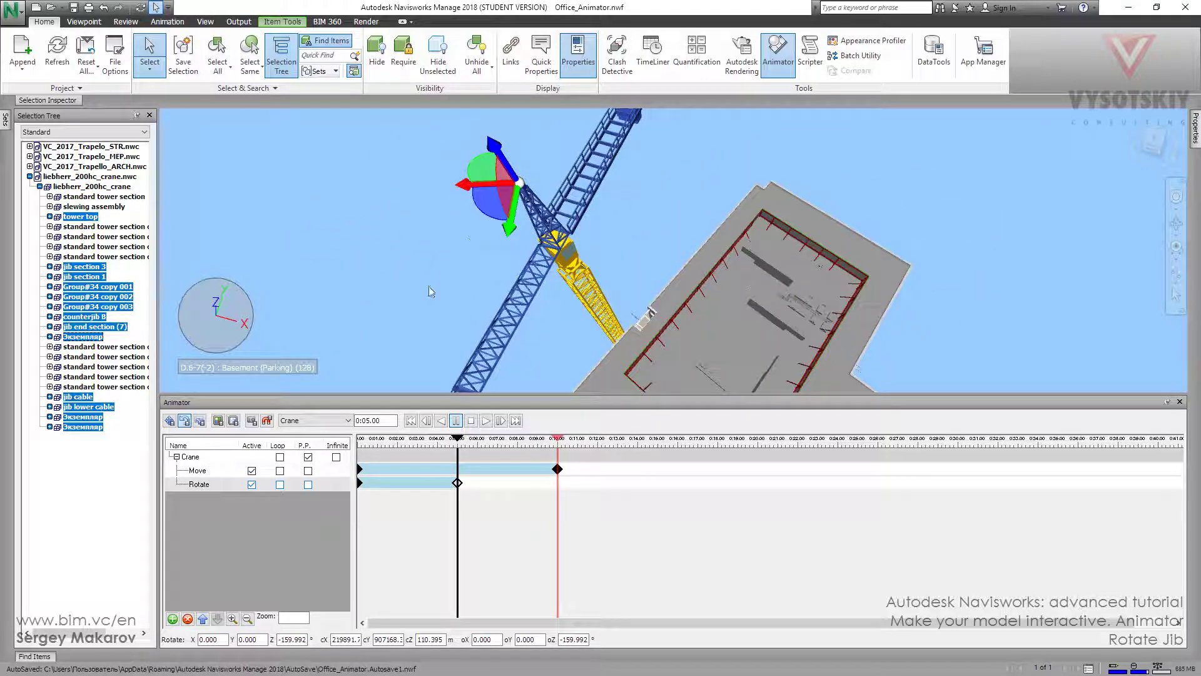
pyautogui.doubleClick(292, 638)
pyautogui.write('2')
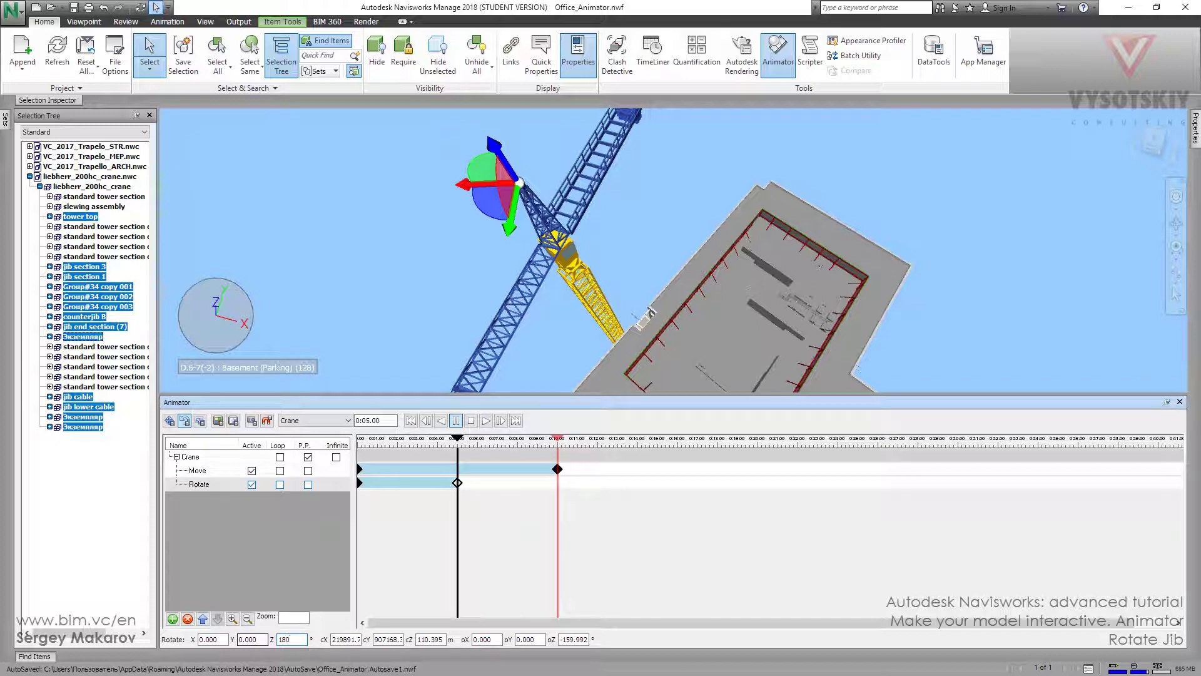
pyautogui.press('Return')
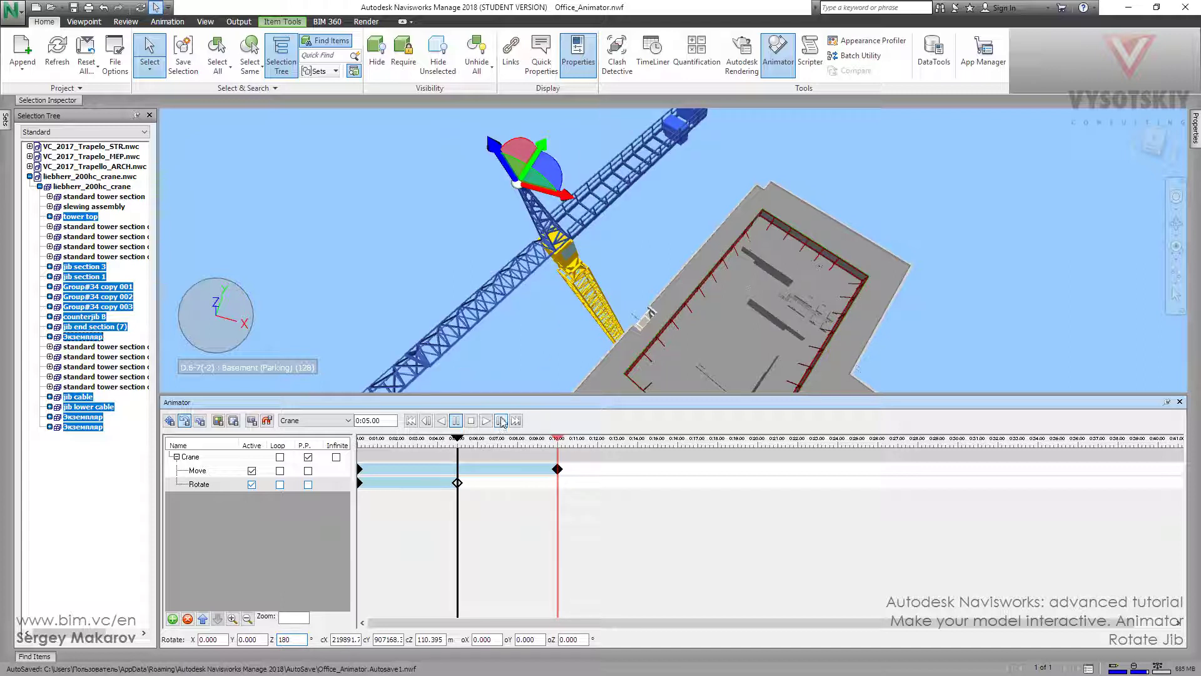
pyautogui.click(253, 421)
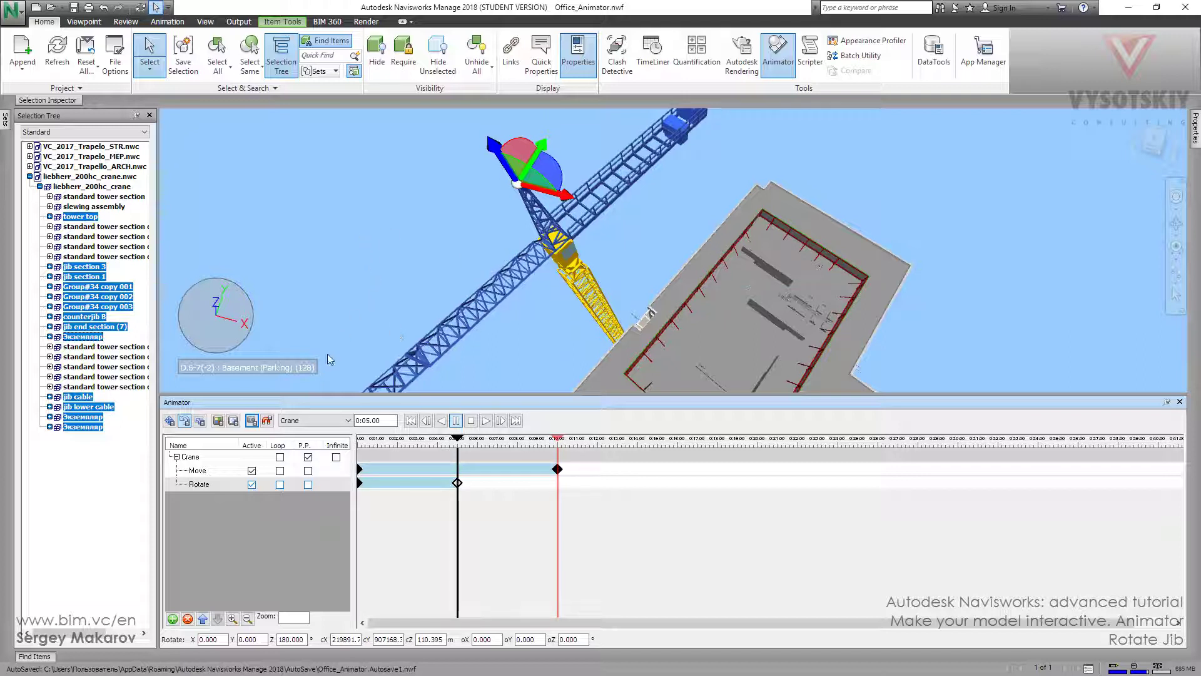
# Step: Turn off ping-pong playback for the Crane scene and play the animation from the start
pyautogui.click(307, 457)
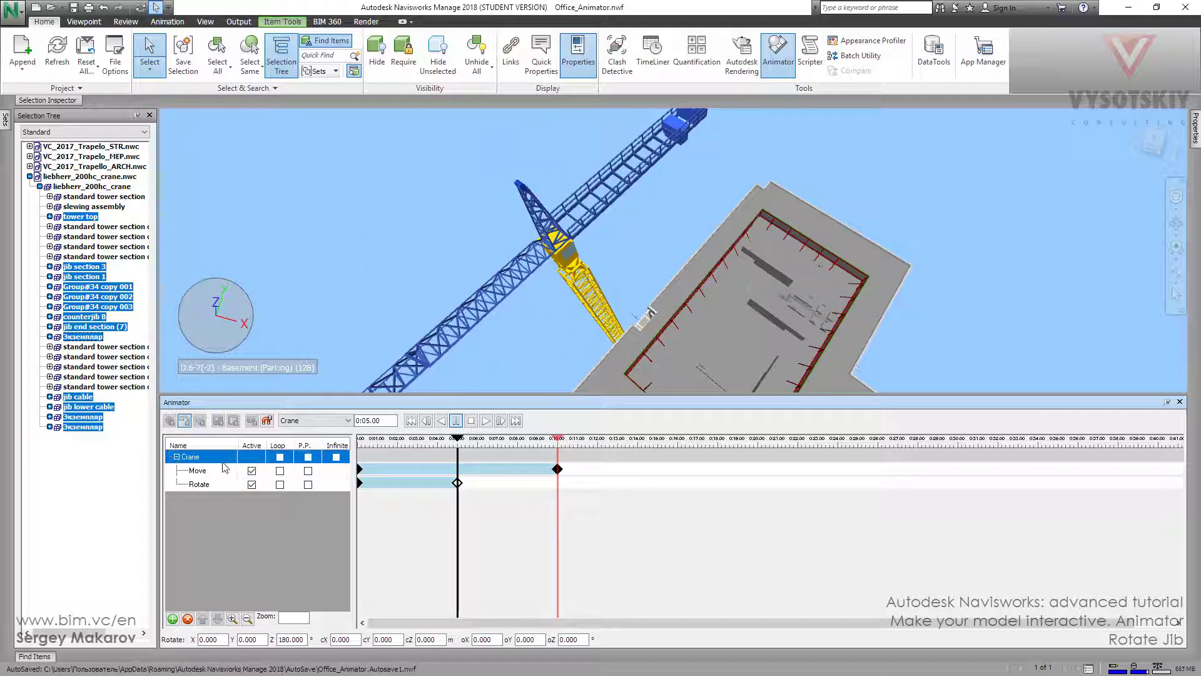
pyautogui.doubleClick(191, 457)
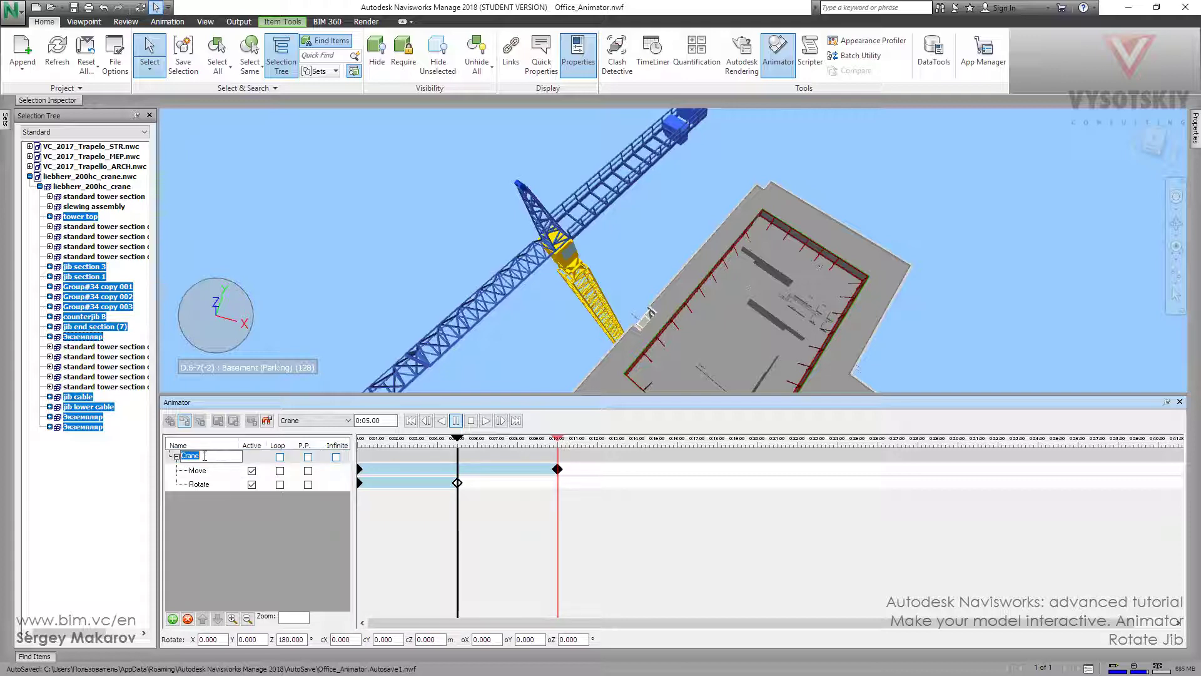
pyautogui.click(472, 420)
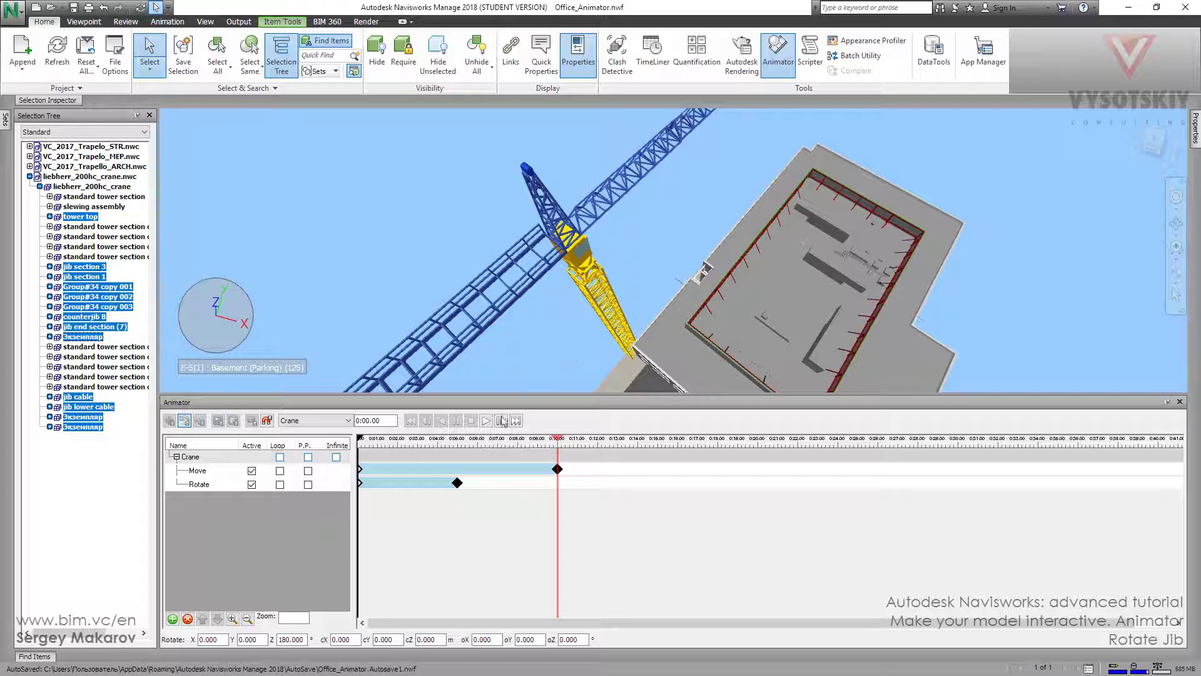
pyautogui.click(486, 423)
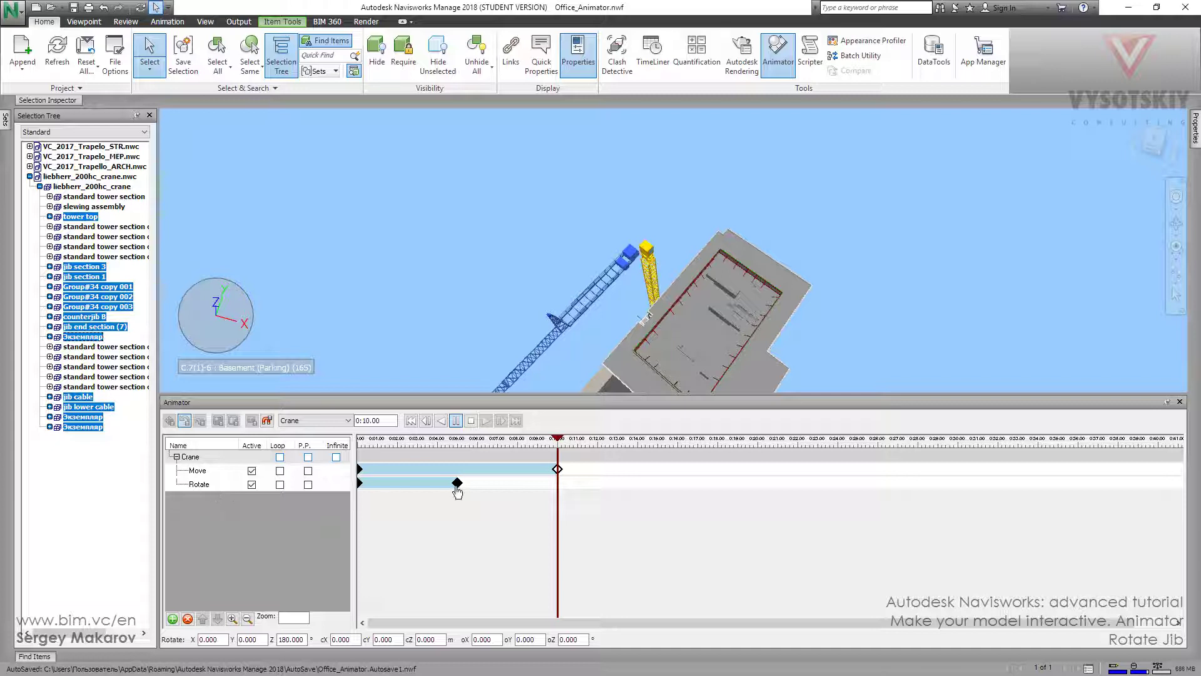
# Step: Set the Rotate set's Z rotation back to 0° and capture it as a keyframe at 0:10.00
pyautogui.click(224, 486)
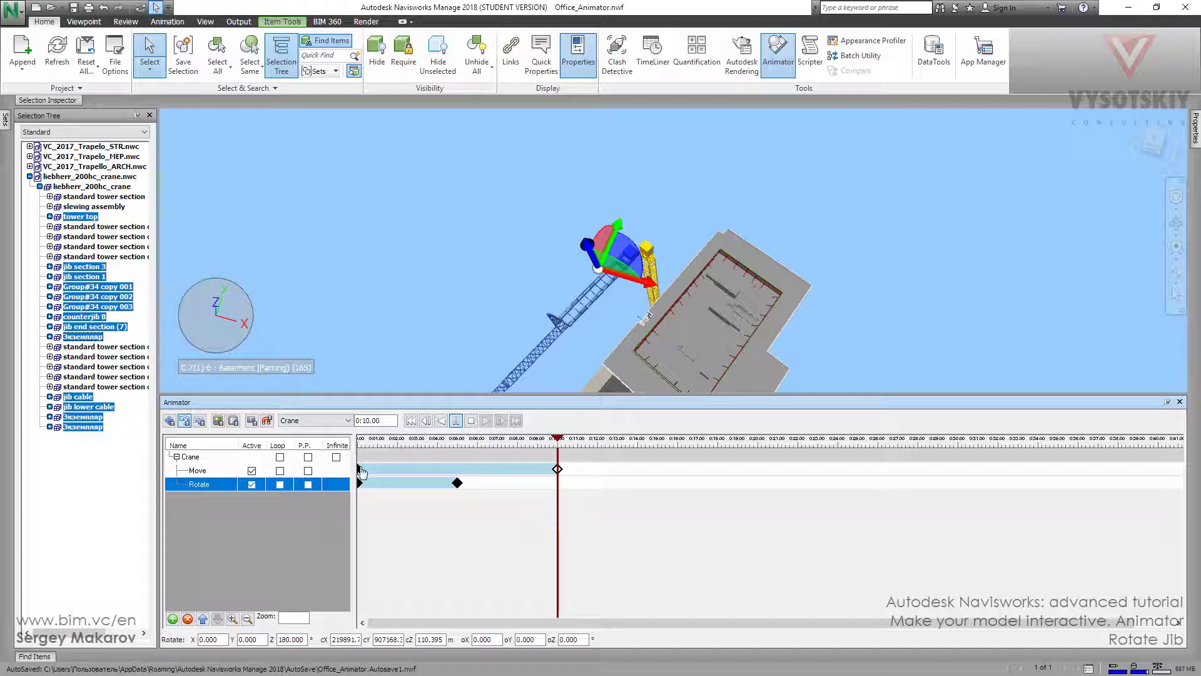
pyautogui.click(302, 640)
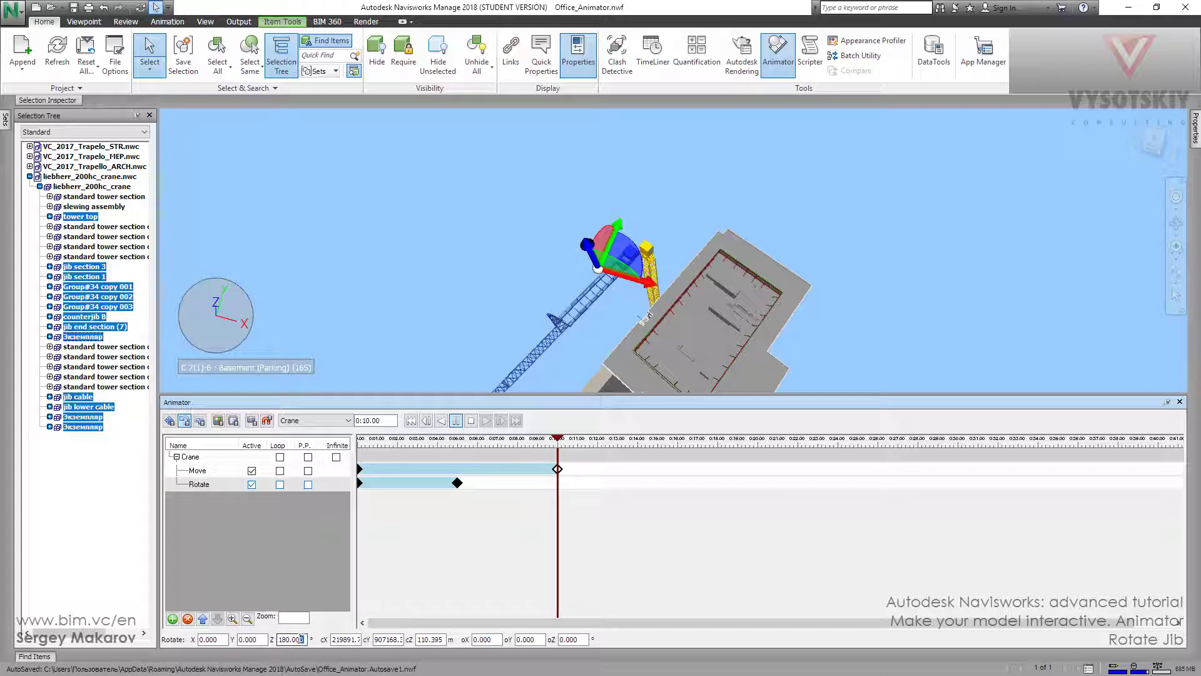
pyautogui.write('0')
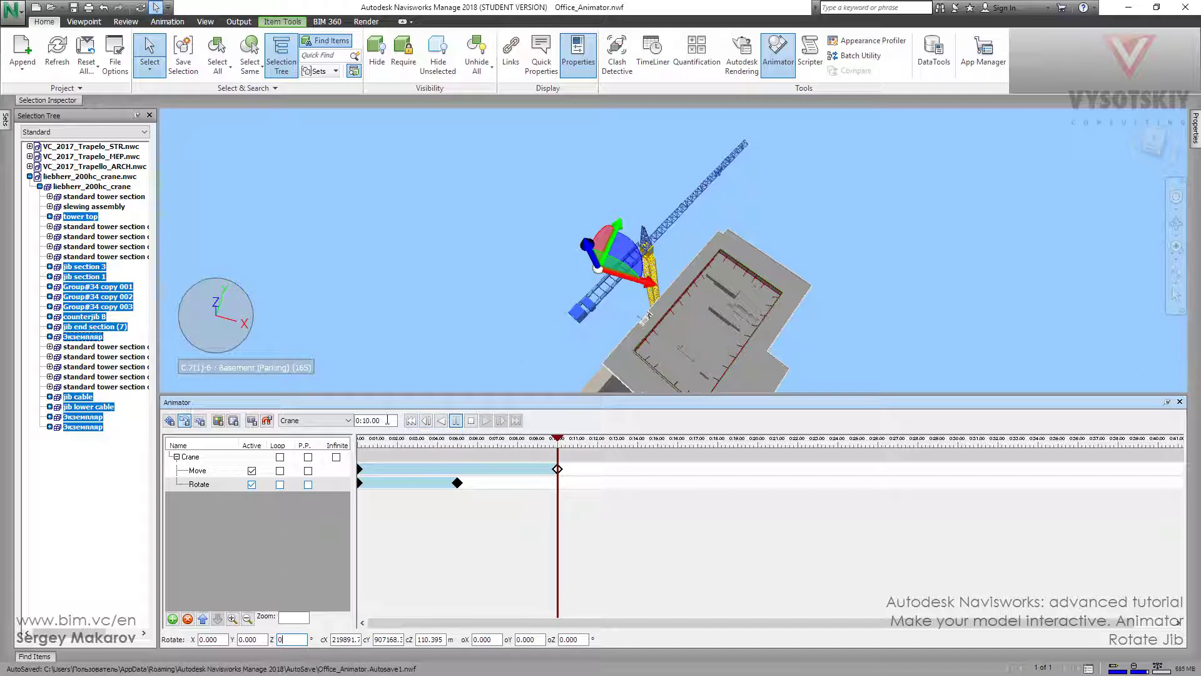
pyautogui.click(252, 425)
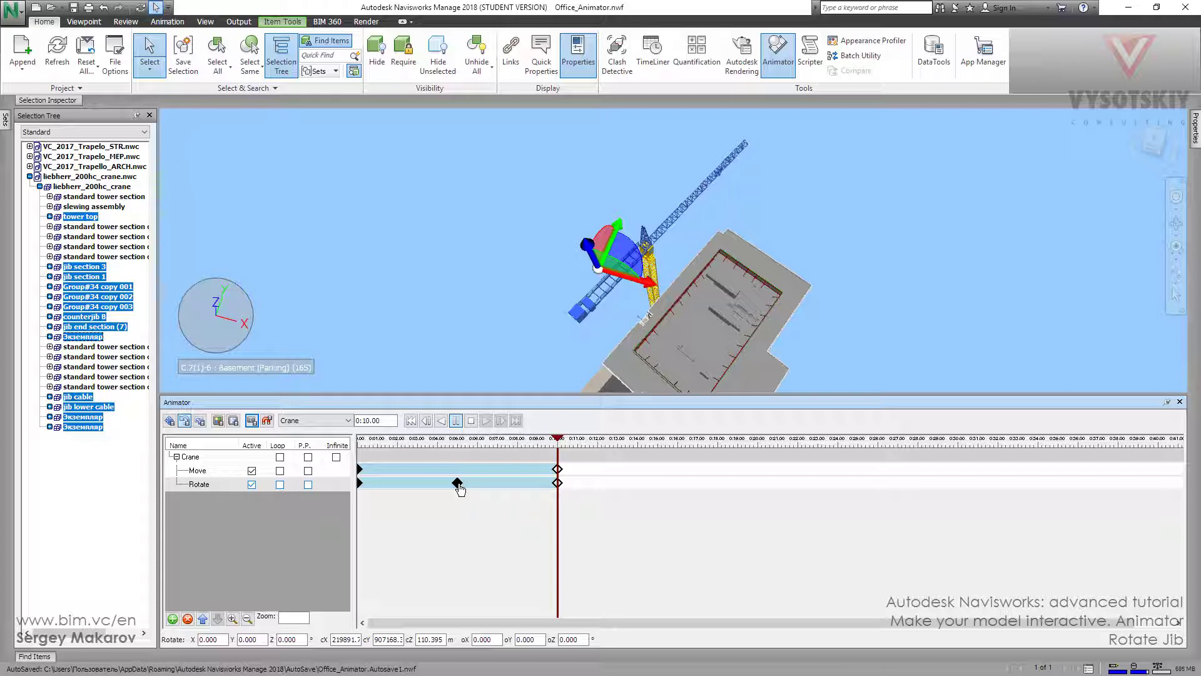
# Step: Clear the crane selection, rewind the Crane scene and play it from the start to review the jib's return rotation
pyautogui.click(470, 422)
pyautogui.click(464, 250)
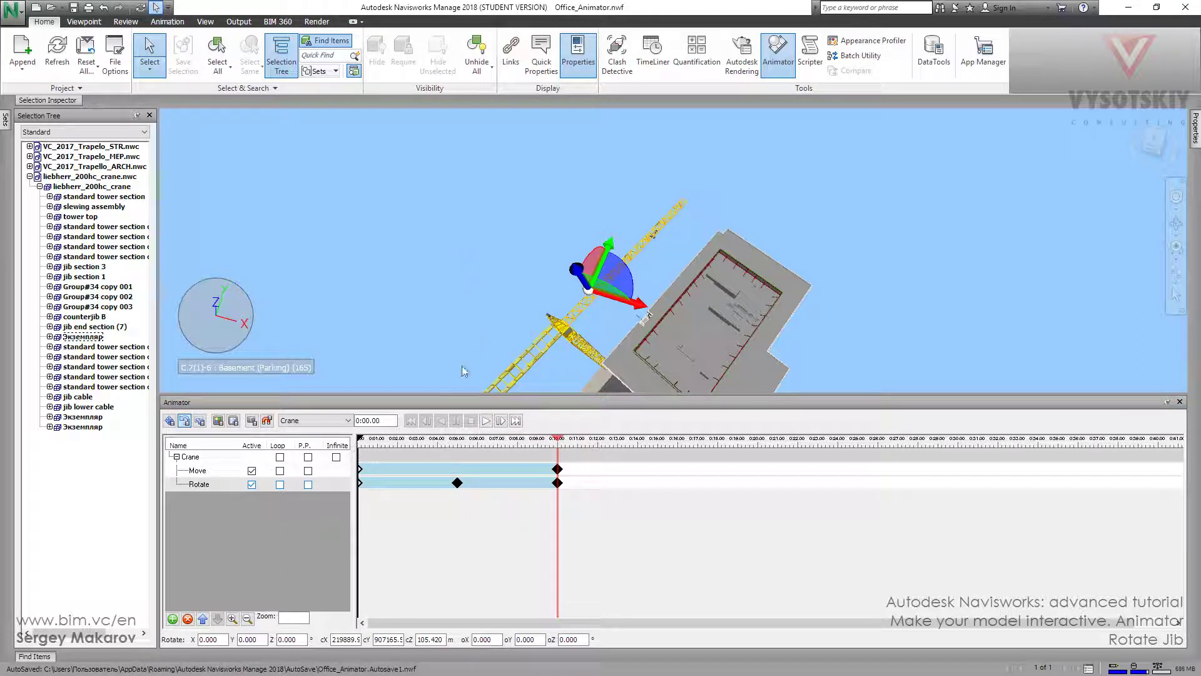
pyautogui.click(483, 421)
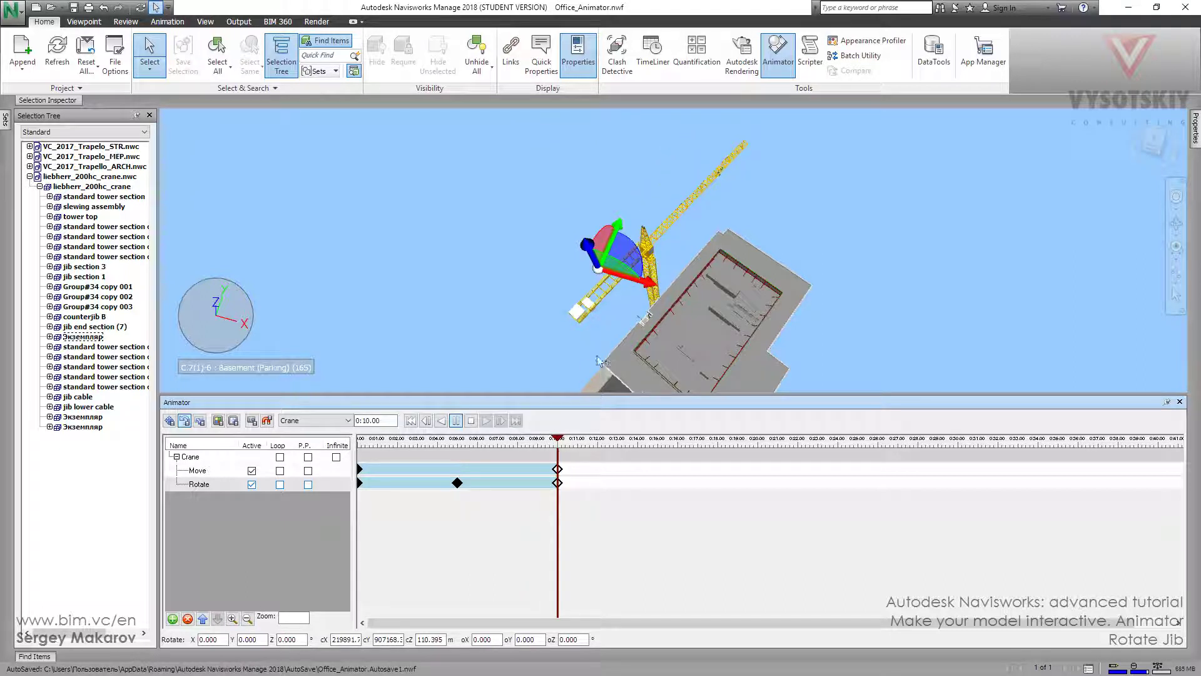
# Step: Move the Rotate set's rotation centre onto the crane's tower top at 0:10.00 and recapture that keyframe
pyautogui.doubleClick(197, 484)
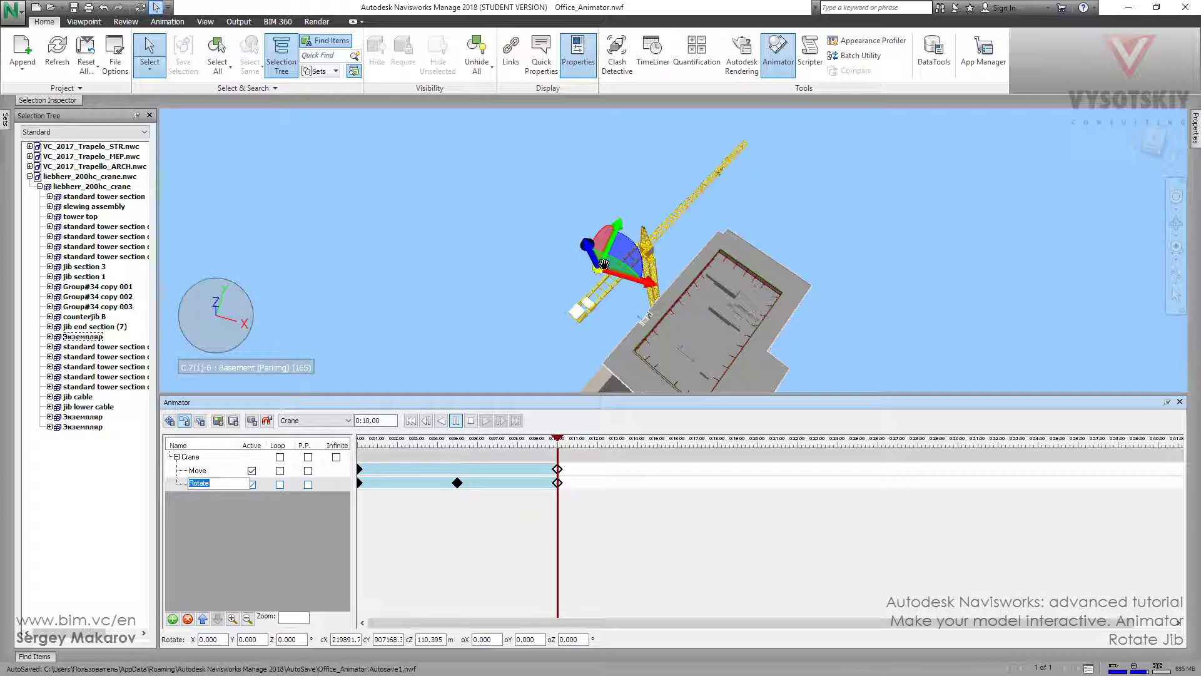
pyautogui.moveTo(634, 244); pyautogui.dragTo(641, 235)
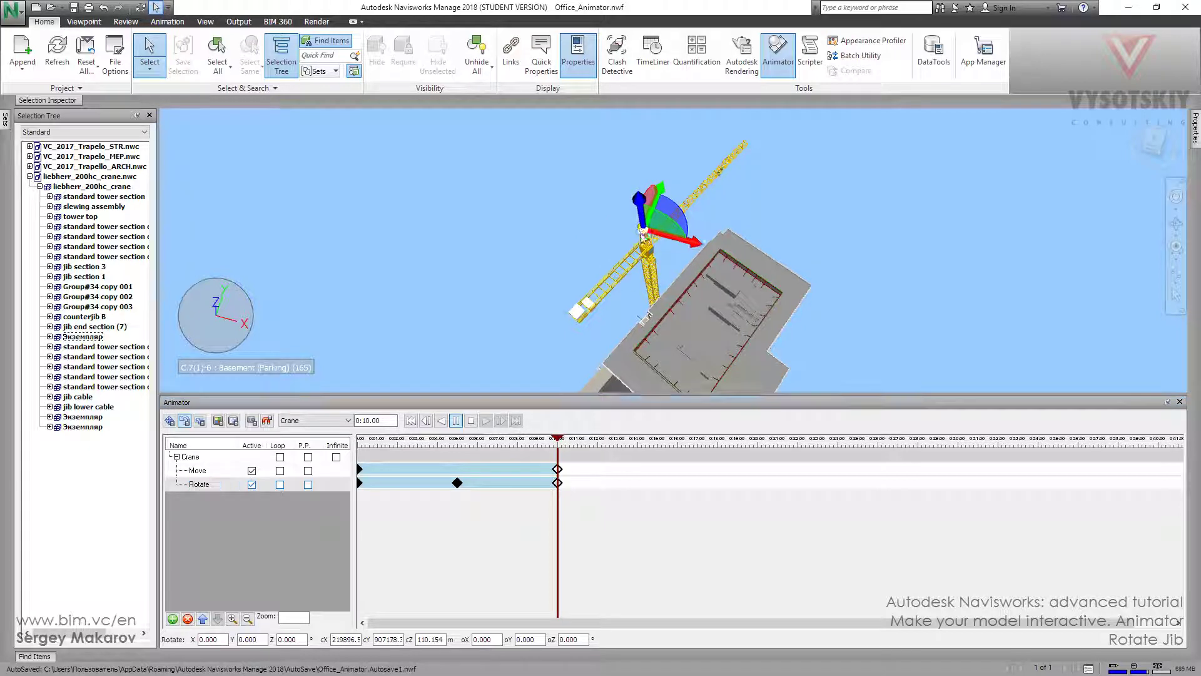
pyautogui.scroll(1, 641, 234)
pyautogui.keyDown('shift'); pyautogui.moveTo(640, 235); pyautogui.dragTo(664, 261, button='middle'); pyautogui.keyUp('shift')
pyautogui.scroll(5, 664, 262)
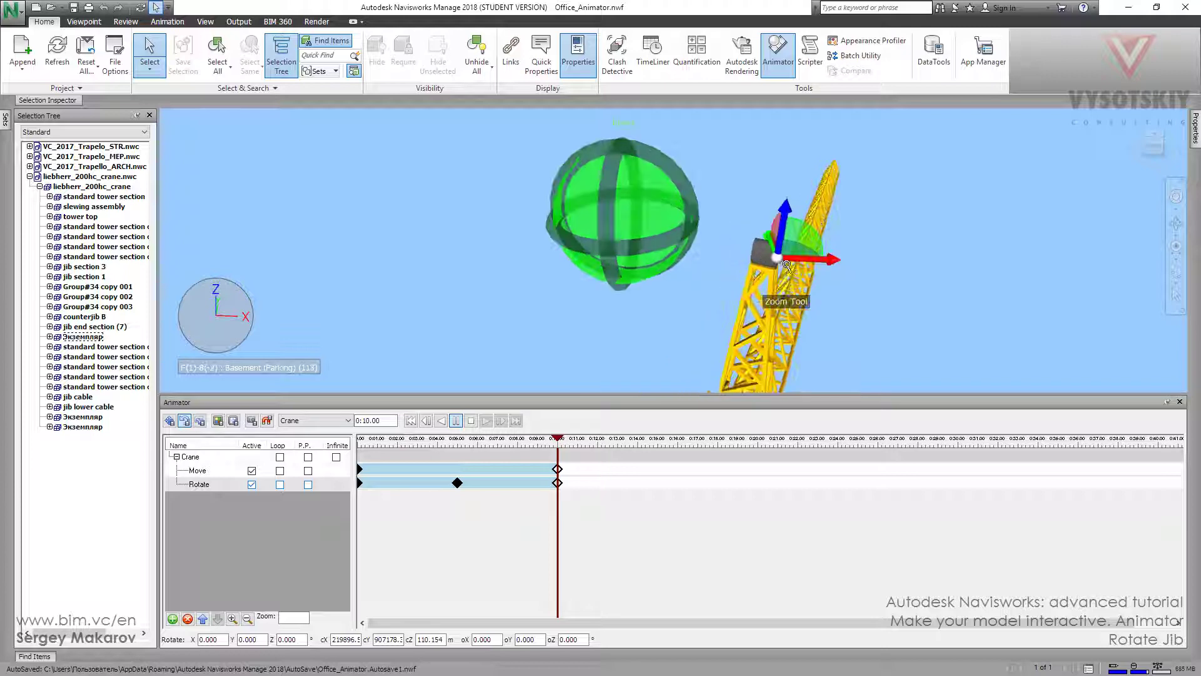
pyautogui.moveTo(777, 258); pyautogui.dragTo(765, 262)
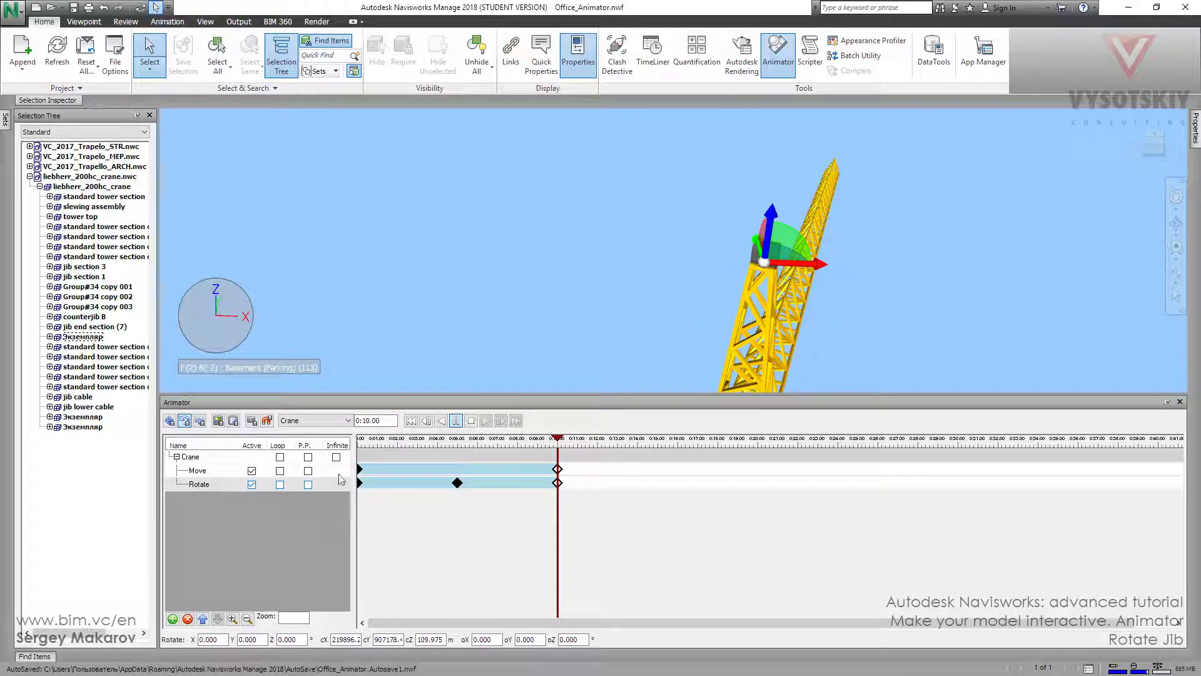
pyautogui.click(252, 421)
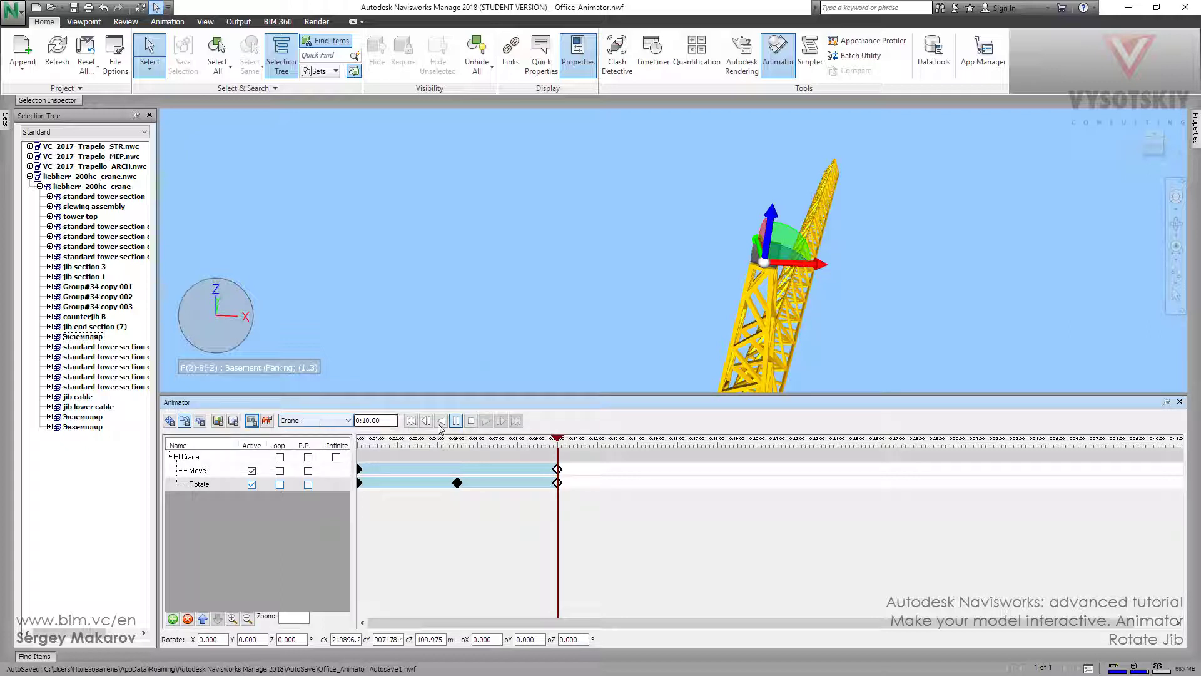
# Step: Replay the Crane scene from the beginning with the whole crane in view to check the corrected rotation
pyautogui.click(471, 420)
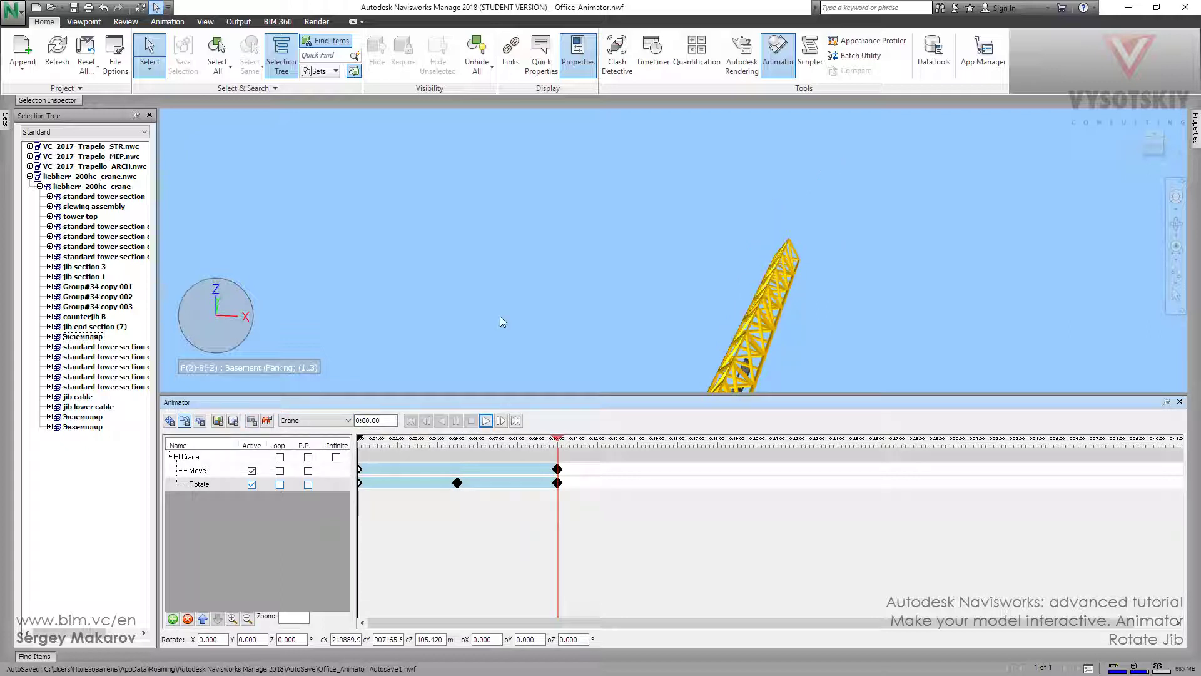
pyautogui.scroll(-5, 510, 270)
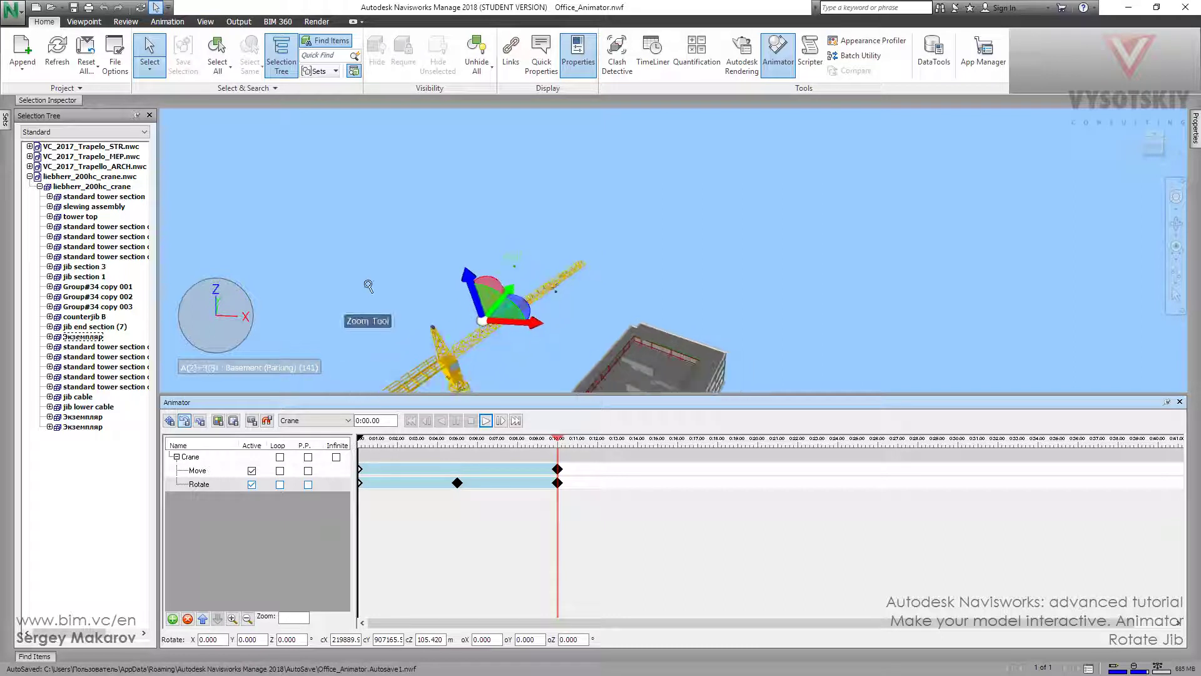
pyautogui.click(484, 422)
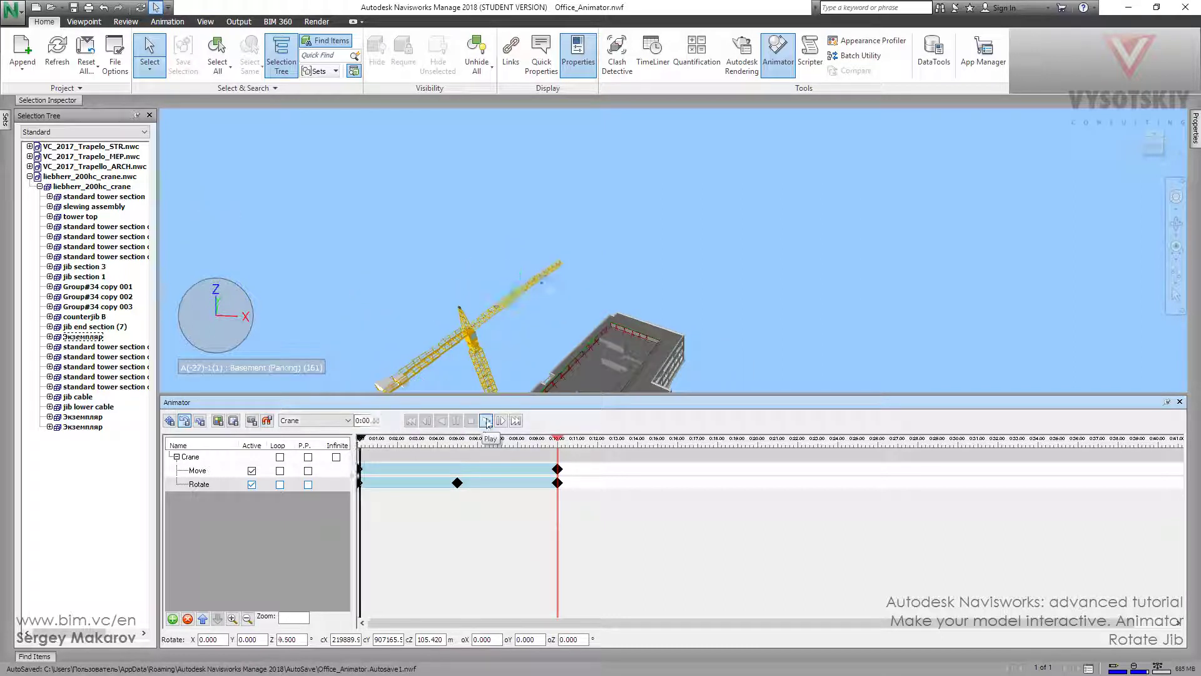